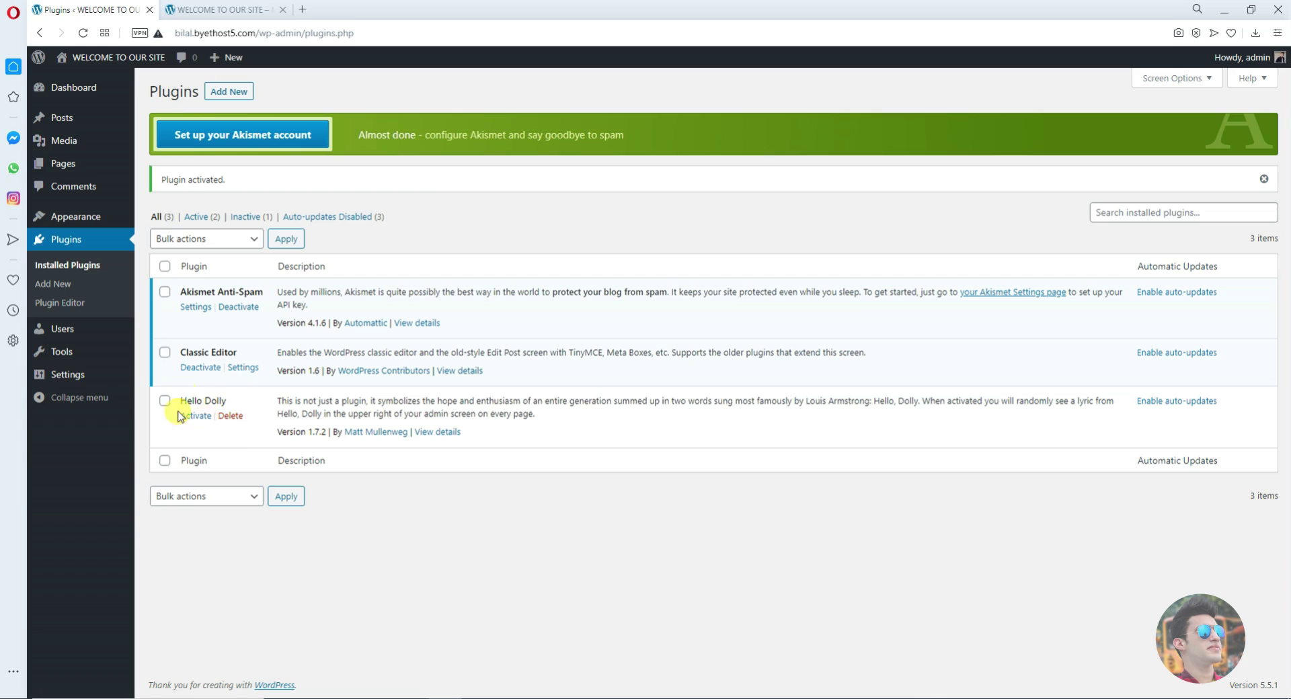
# - Open the site's General settings
pyautogui.moveTo(62, 384)
pyautogui.moveTo(109, 367)
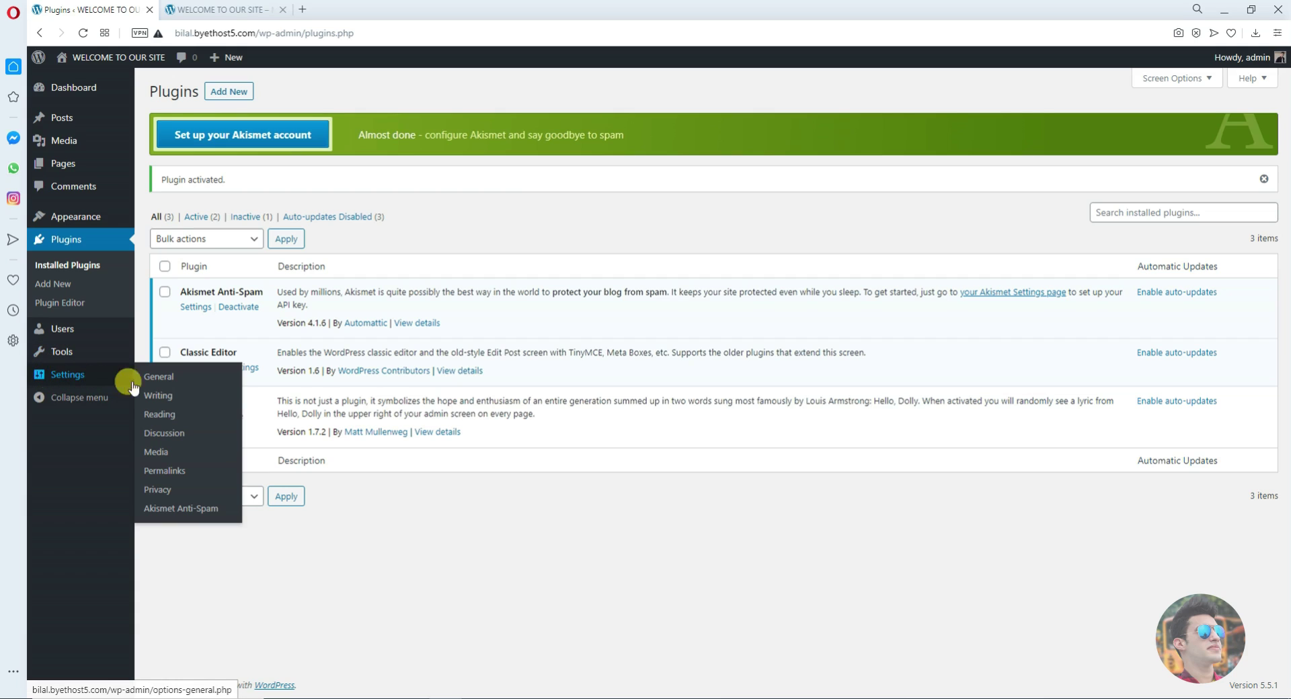
pyautogui.click(156, 377)
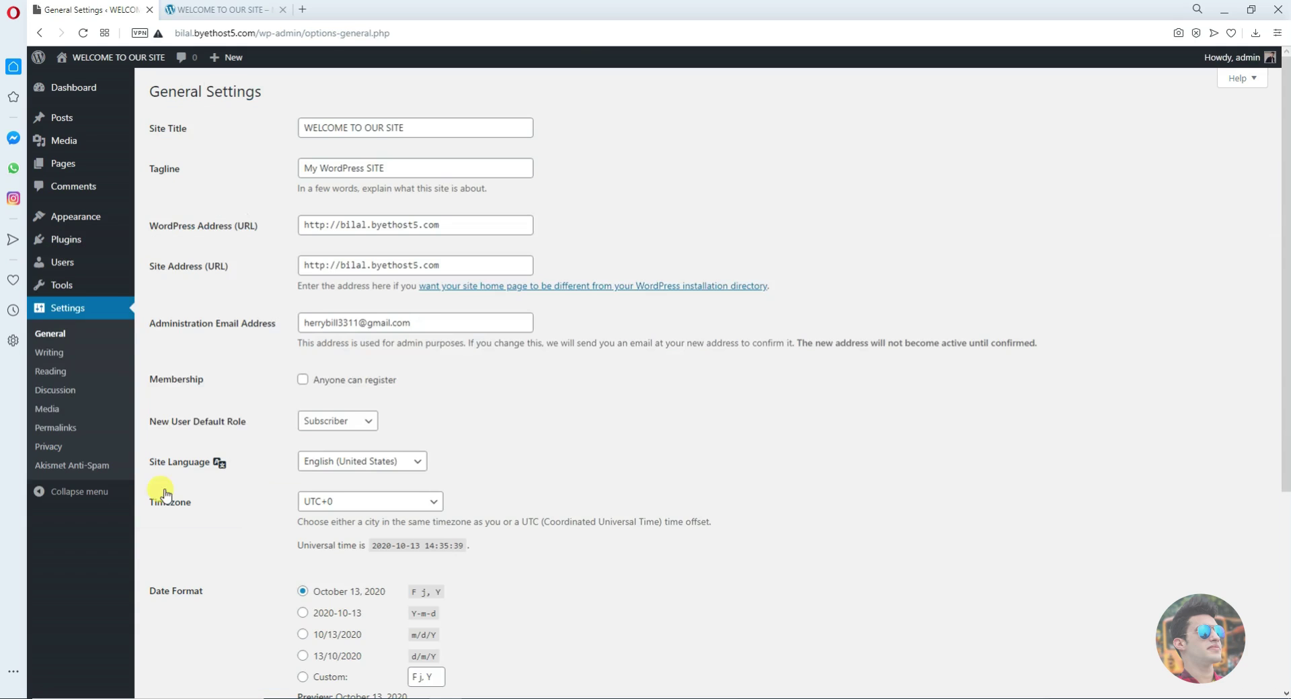
# - Compare the Site Title value with the heading shown on the live site
pyautogui.moveTo(410, 127); pyautogui.dragTo(37, 148)
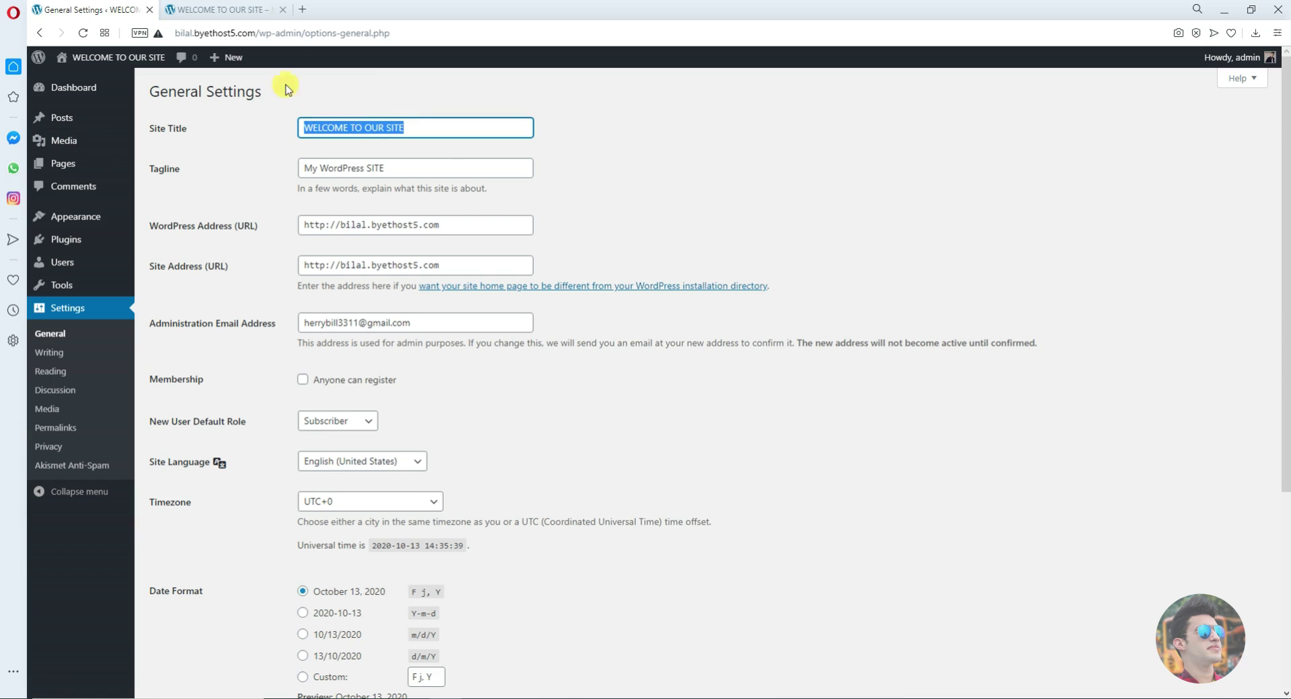
pyautogui.click(265, 10)
pyautogui.moveTo(268, 80); pyautogui.dragTo(571, 84)
pyautogui.click(87, 10)
# - Check where the tagline appears on the live site and change it to "This is WordPress Site"
pyautogui.moveTo(402, 168); pyautogui.dragTo(125, 165)
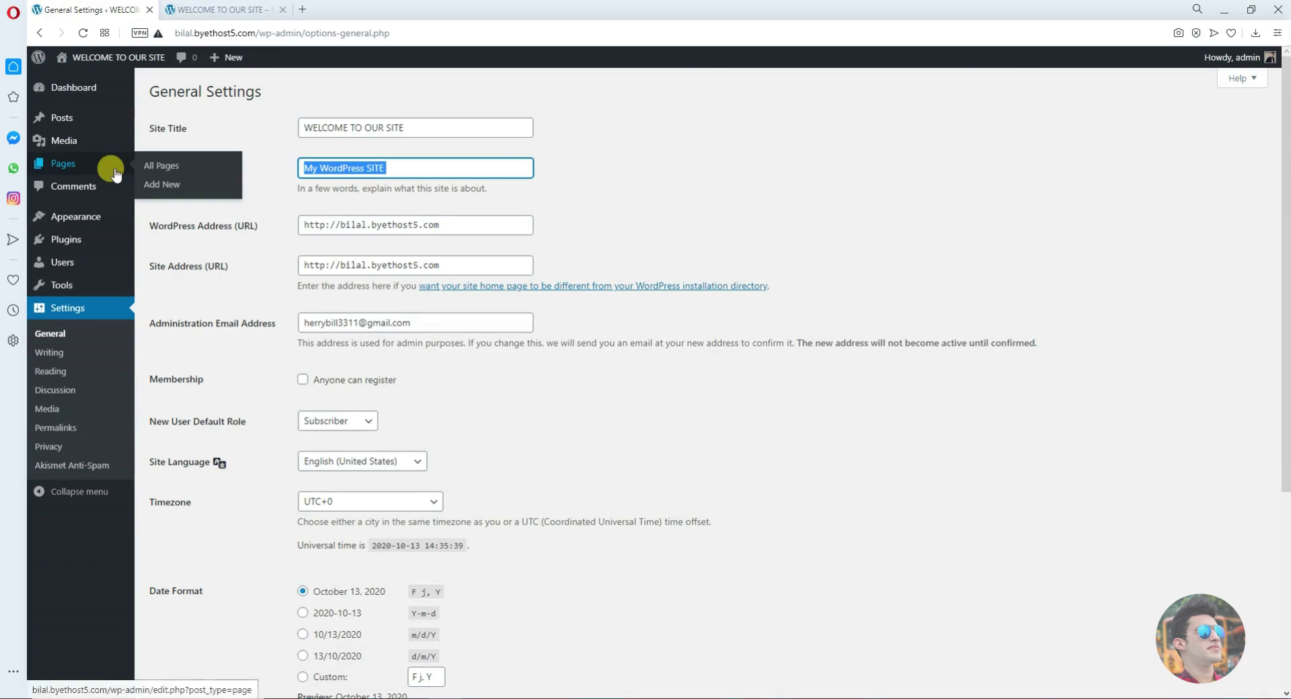
pyautogui.click(225, 9)
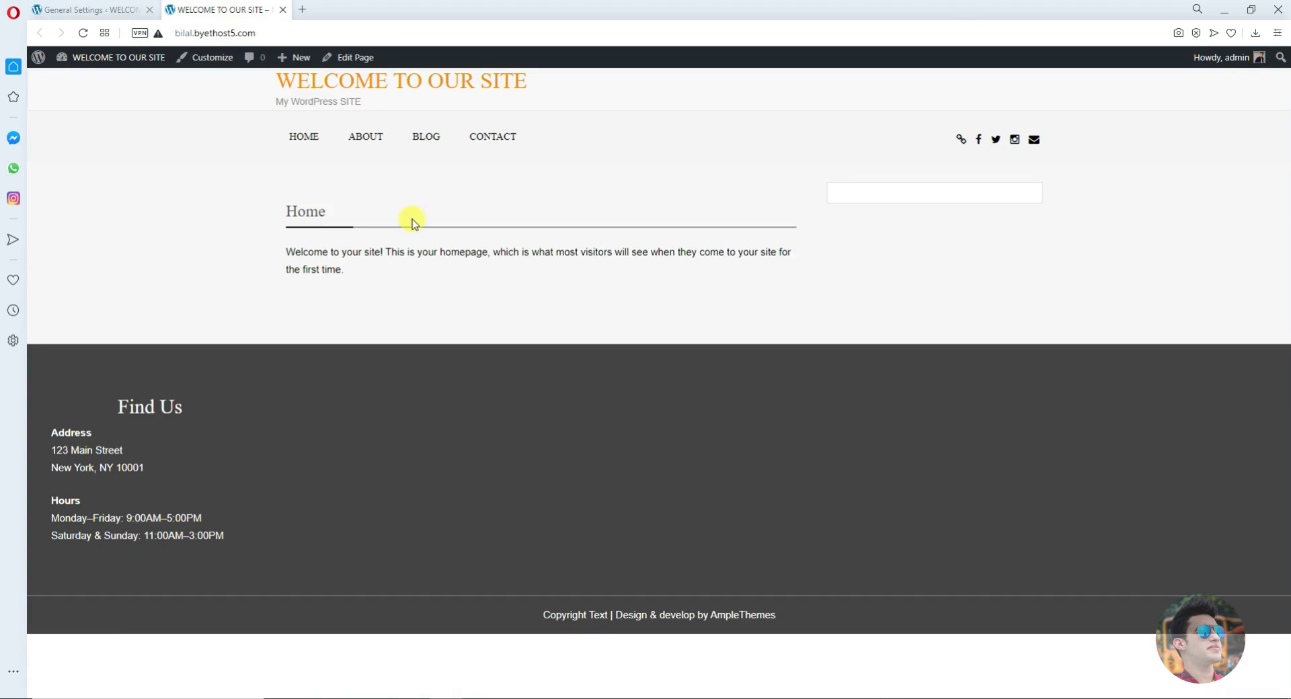
pyautogui.click(138, 9)
pyautogui.press('BackSpace')
pyautogui.write('This is Wor')
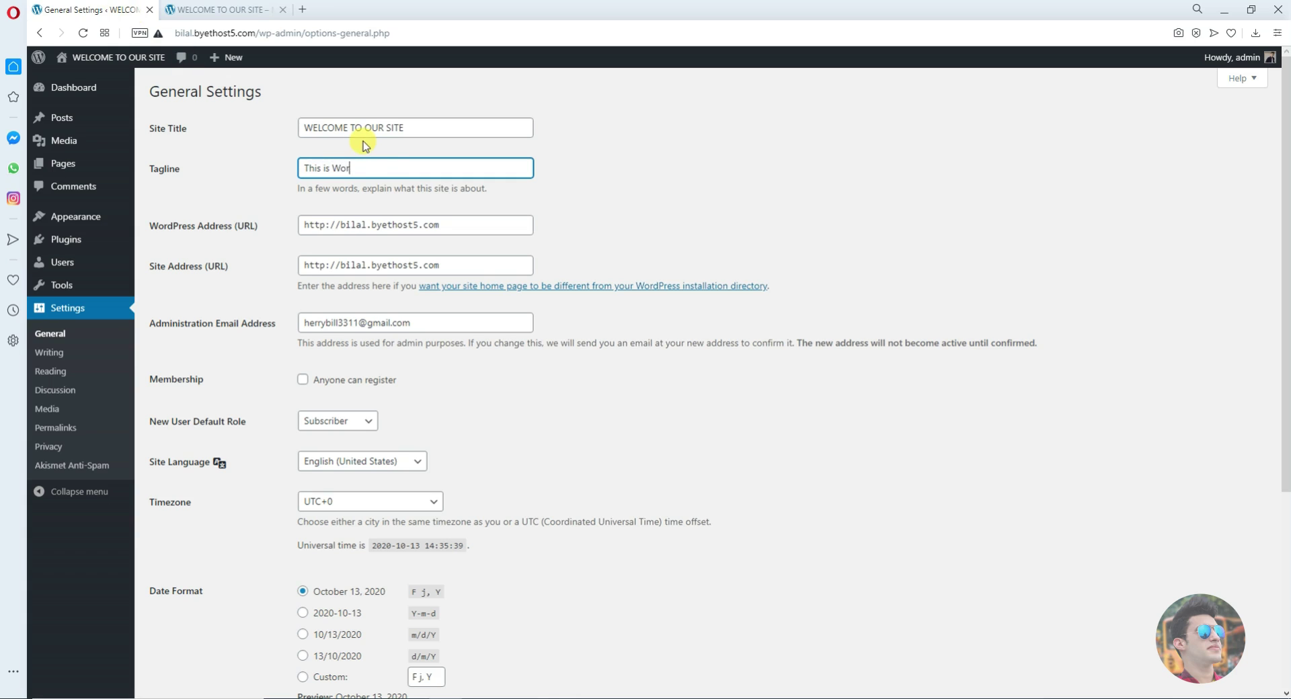
pyautogui.write('dpress Site')
pyautogui.rightClick(363, 174)
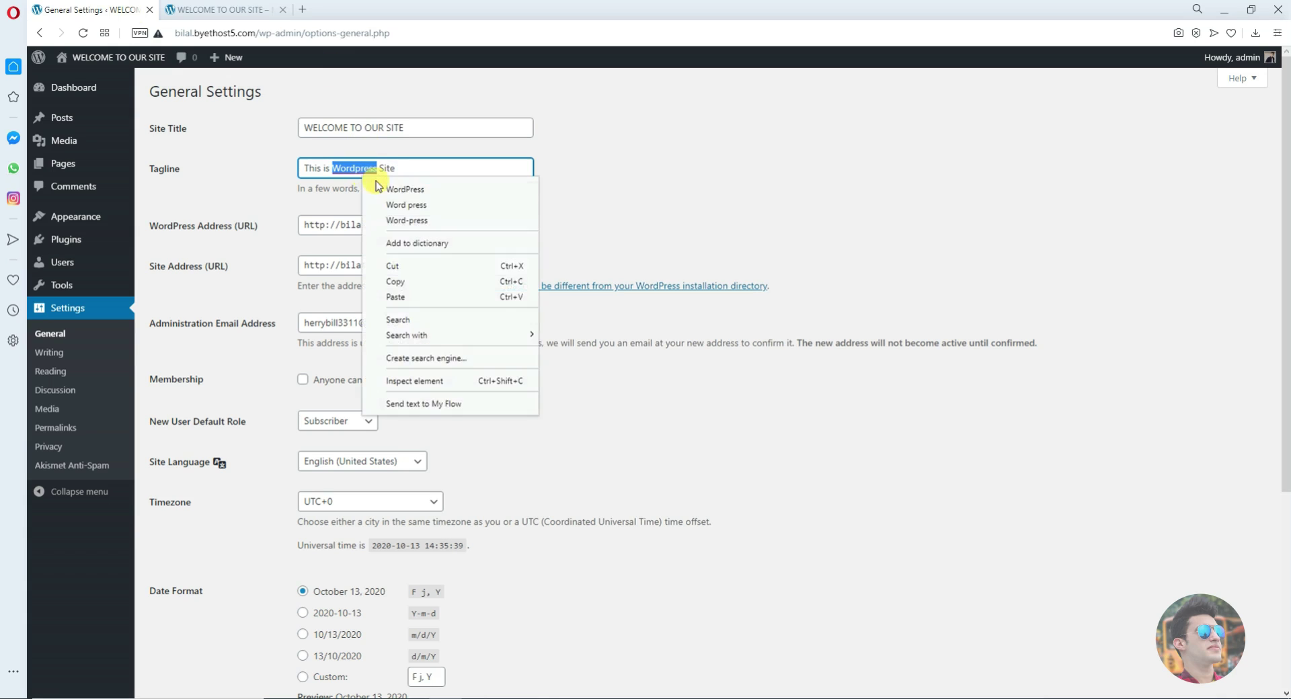
pyautogui.click(418, 190)
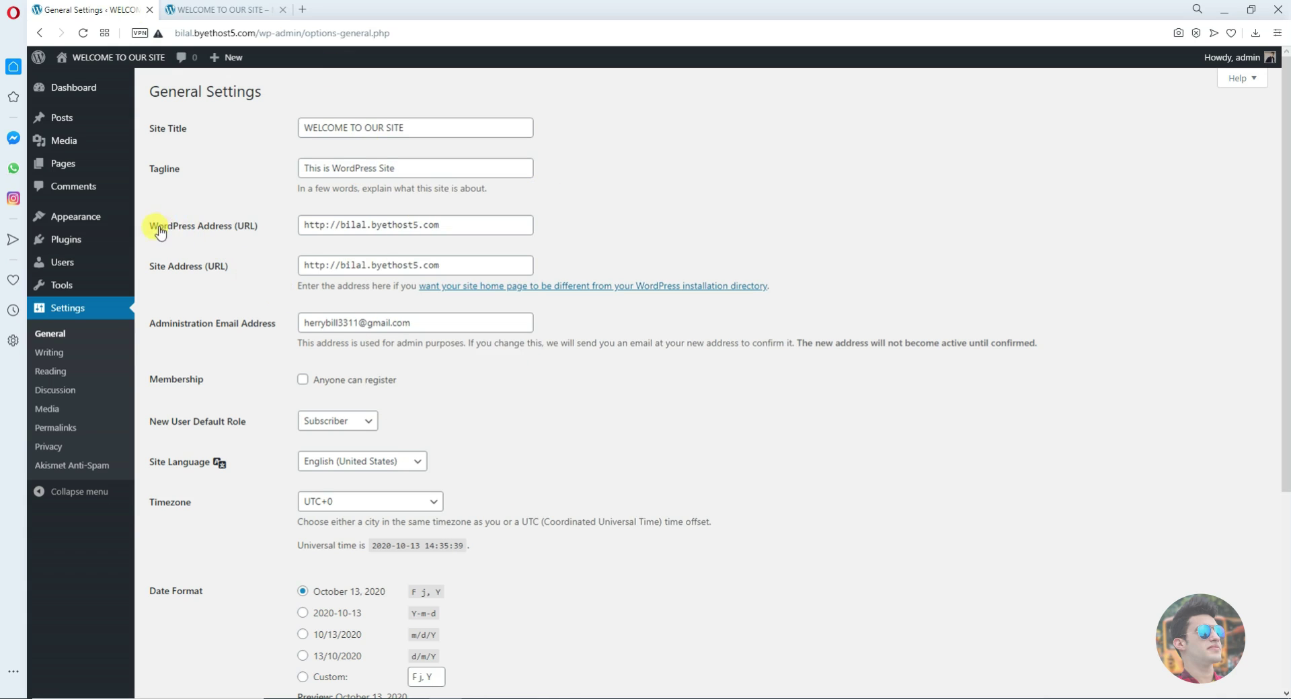
# - Review the WordPress address, site address and administration email fields in the General settings
pyautogui.click(474, 234)
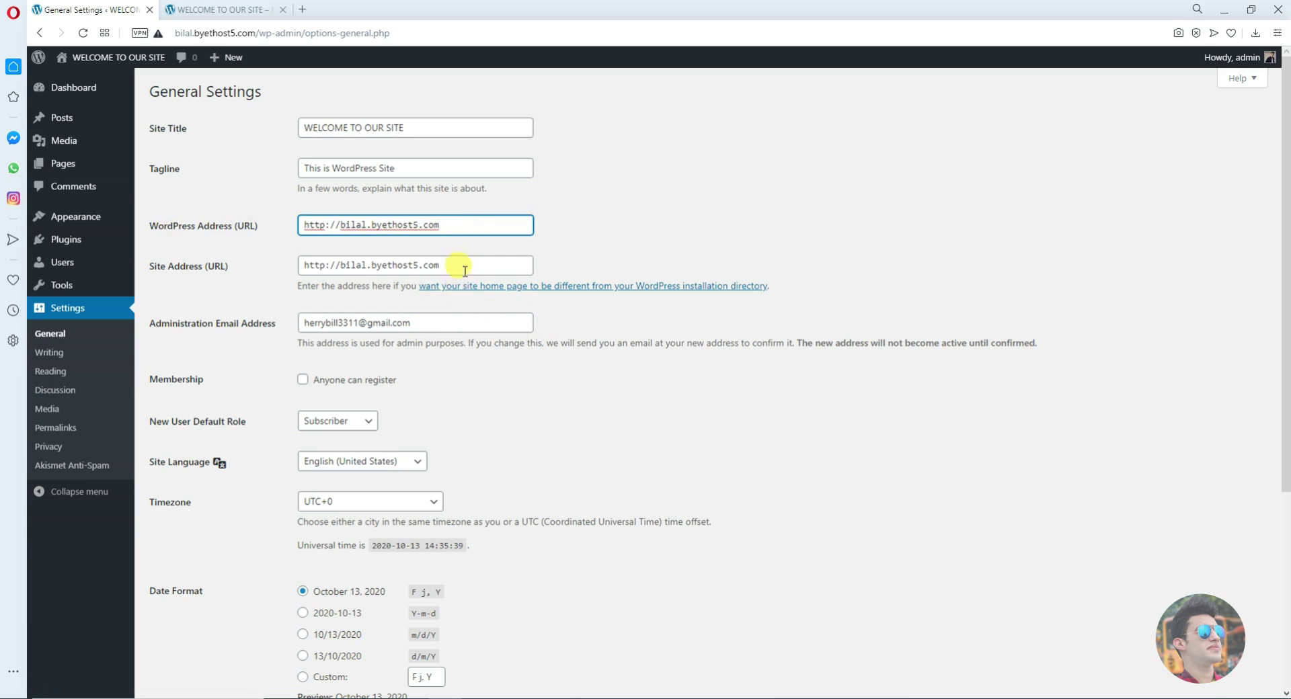
pyautogui.moveTo(563, 225); pyautogui.dragTo(333, 260)
pyautogui.click(197, 282)
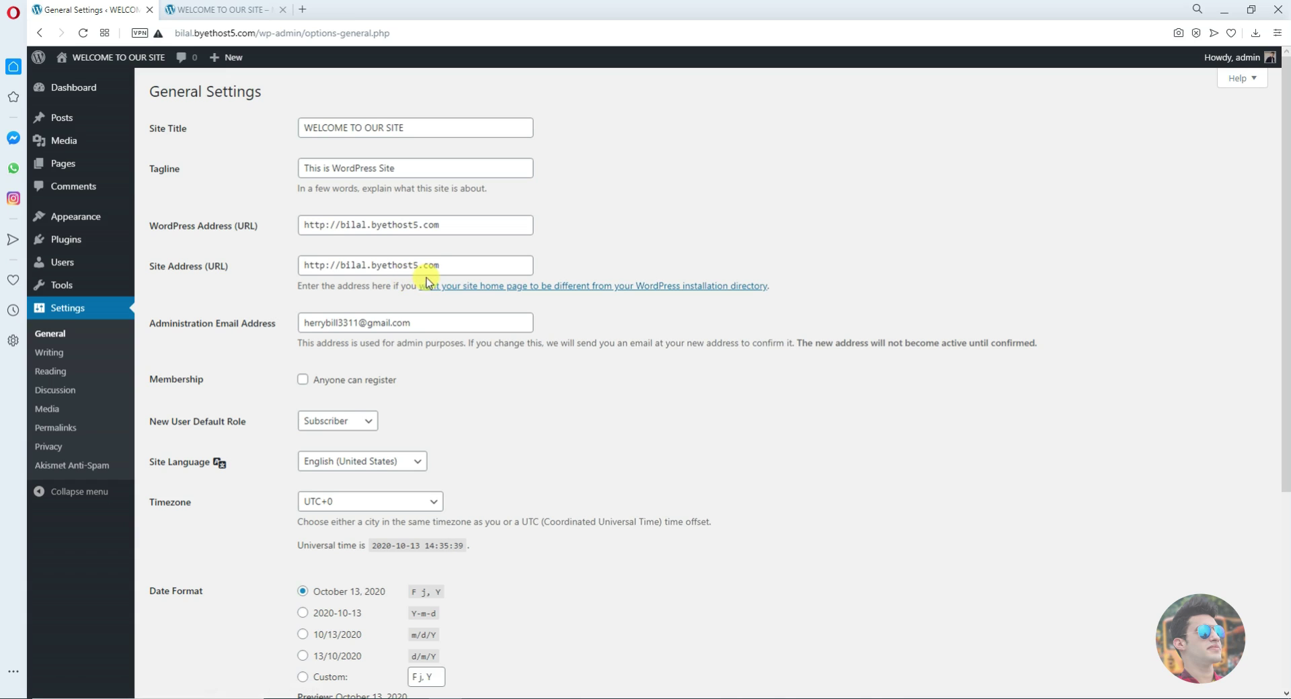
pyautogui.scroll(-5, 433, 258)
pyautogui.scroll(5, 434, 258)
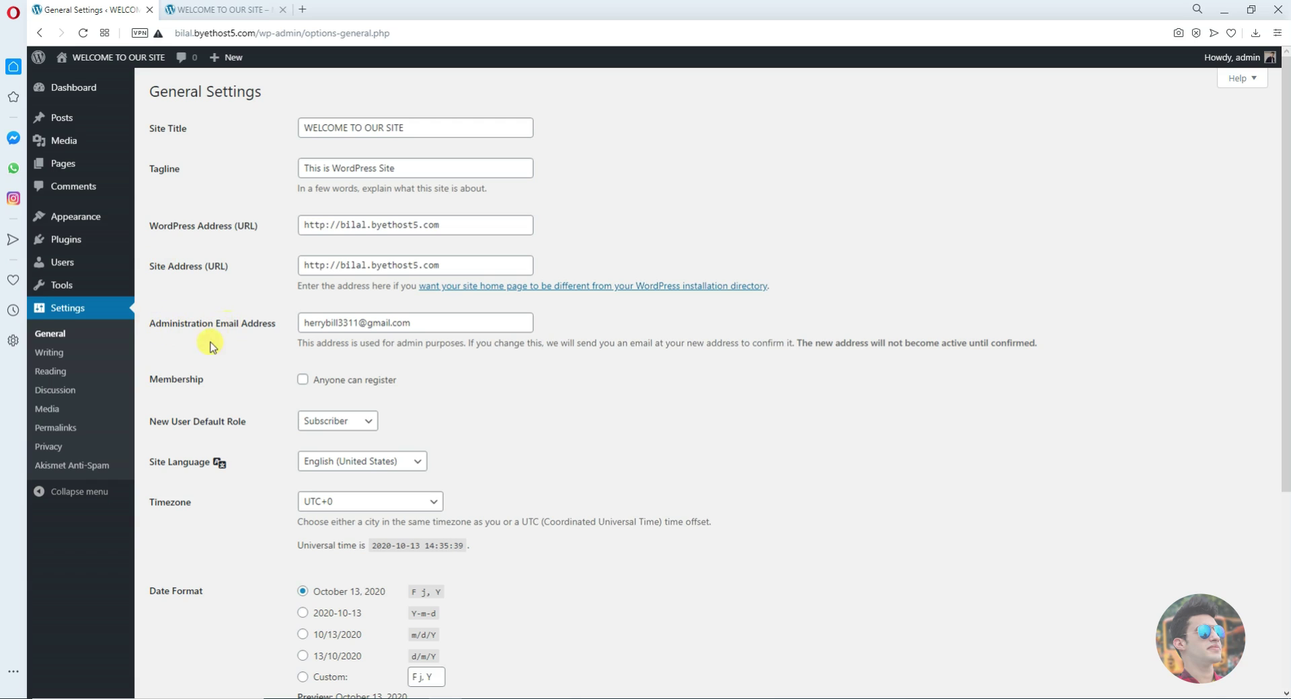
pyautogui.tripleClick(445, 323)
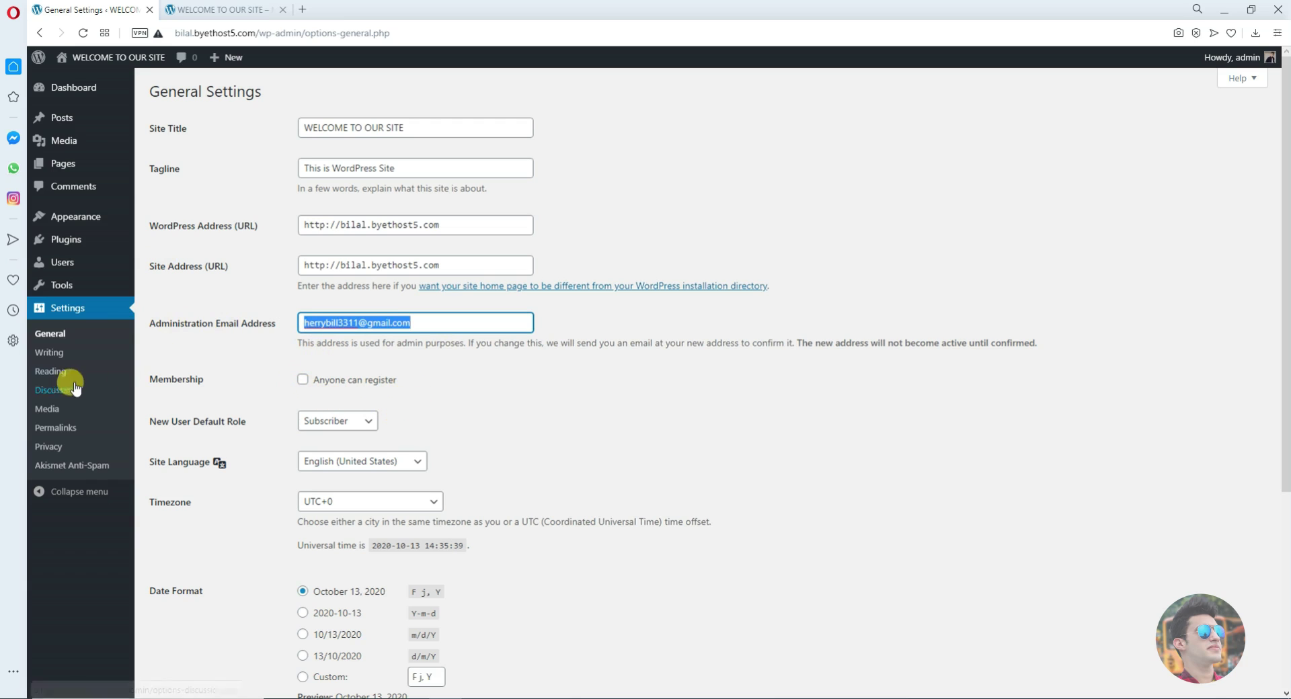
# - Try the open registration option on and off and look through the available site languages
pyautogui.click(303, 380)
pyautogui.click(303, 380)
pyautogui.scroll(-3, 370, 380)
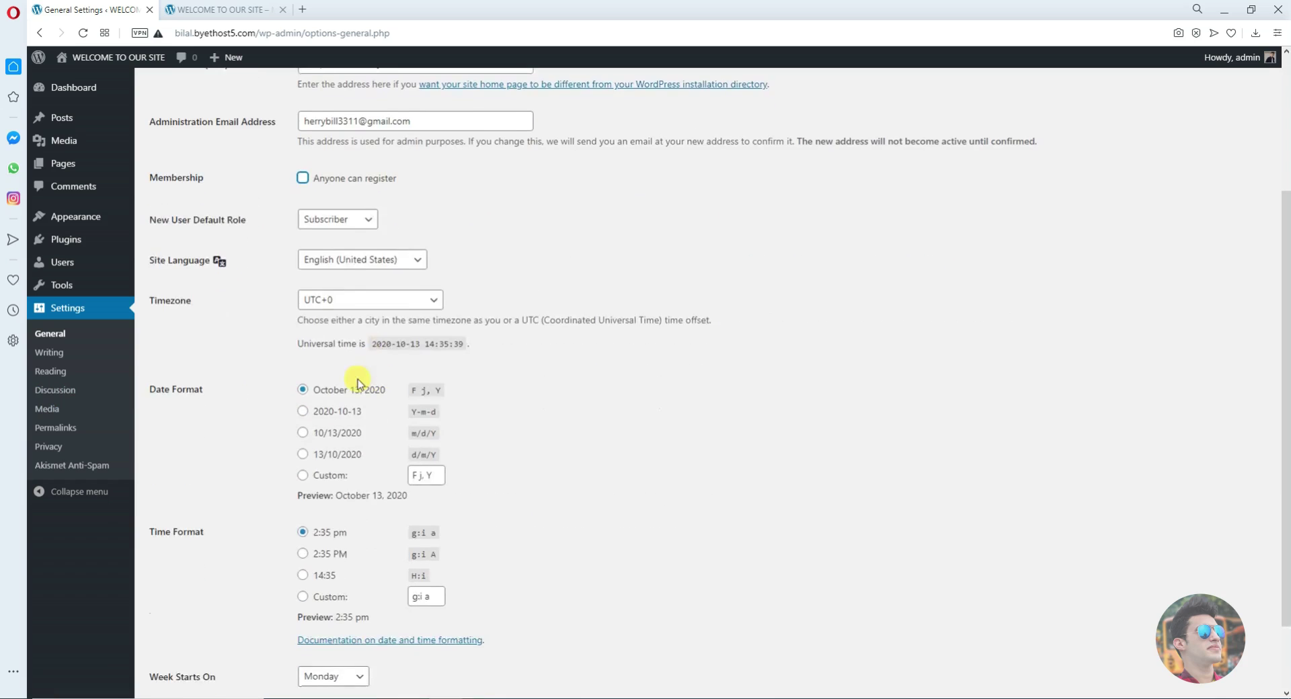
pyautogui.click(364, 266)
pyautogui.scroll(-15, 346, 528)
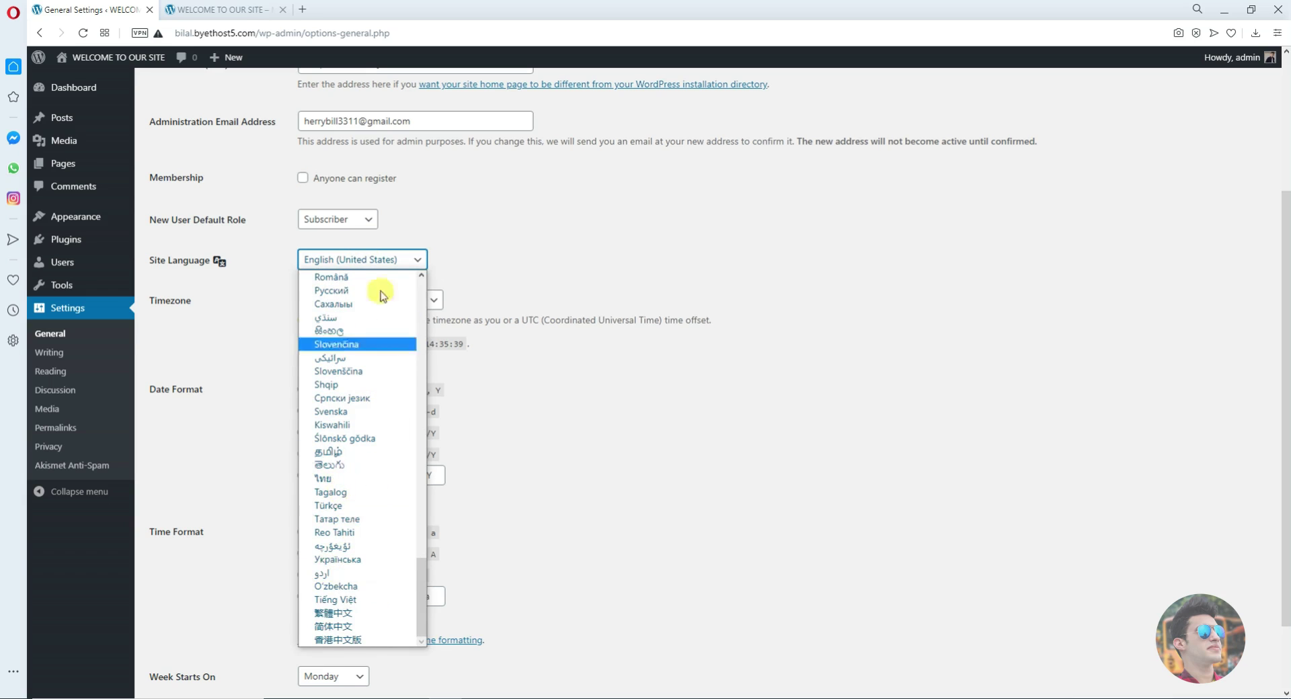
pyautogui.click(650, 492)
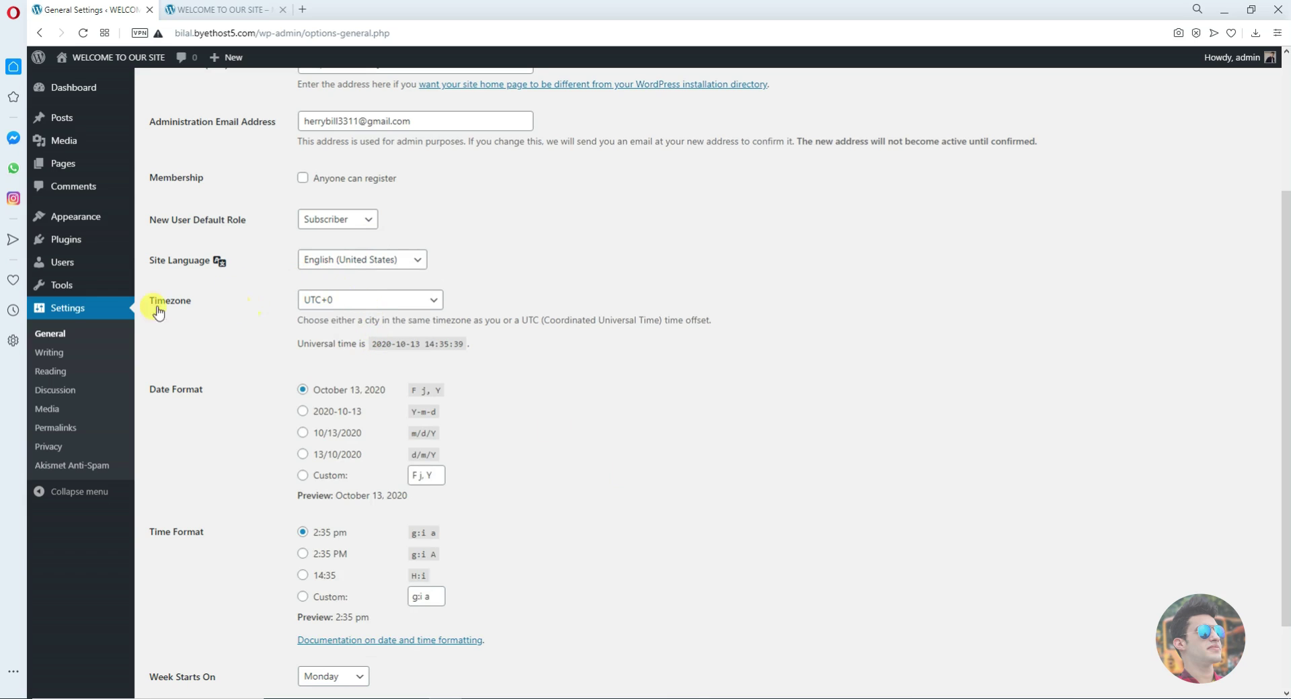
# - Set the site timezone to Karachi and save the General settings
pyautogui.click(364, 302)
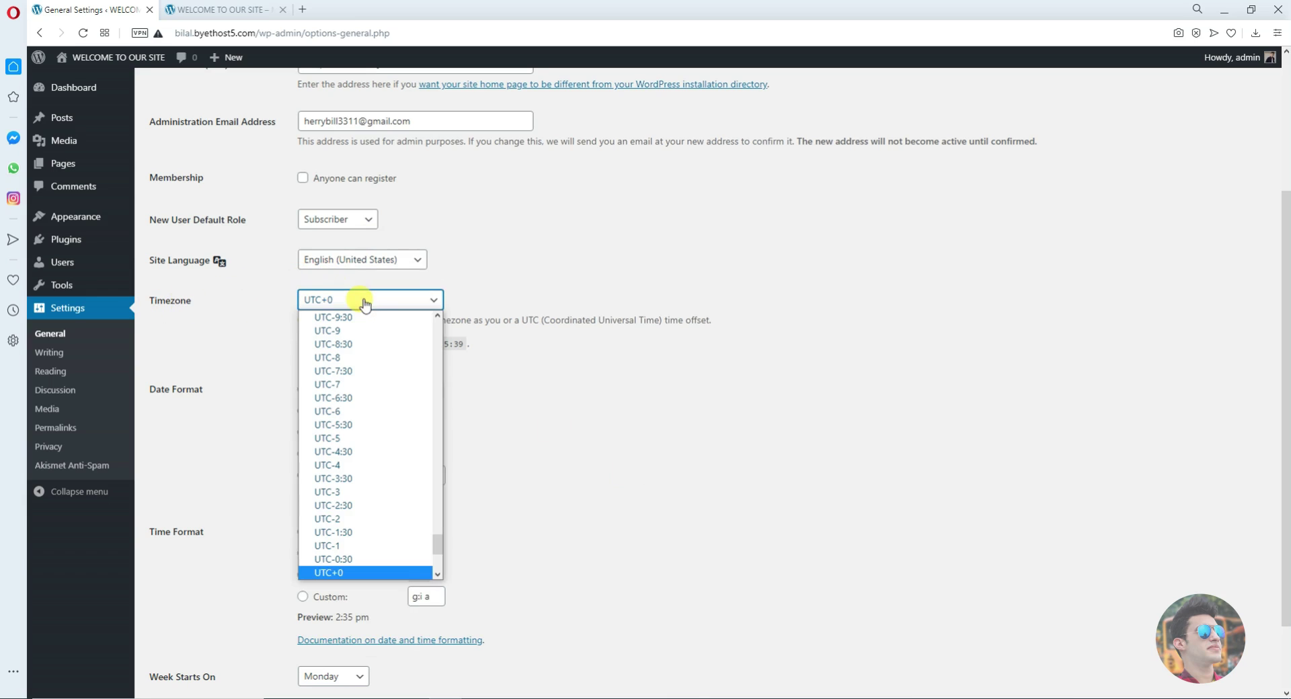
pyautogui.scroll(-2, 692, 469)
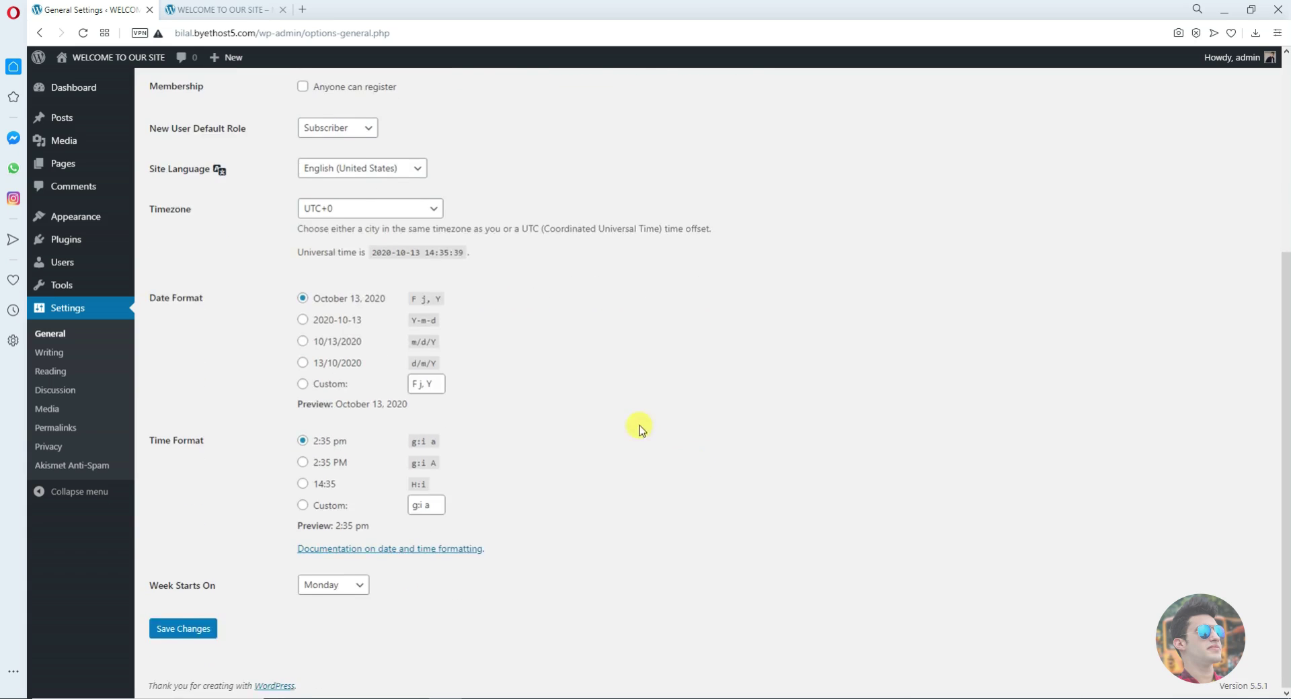
pyautogui.scroll(2, 639, 426)
pyautogui.click(346, 339)
pyautogui.scroll(-2, 357, 329)
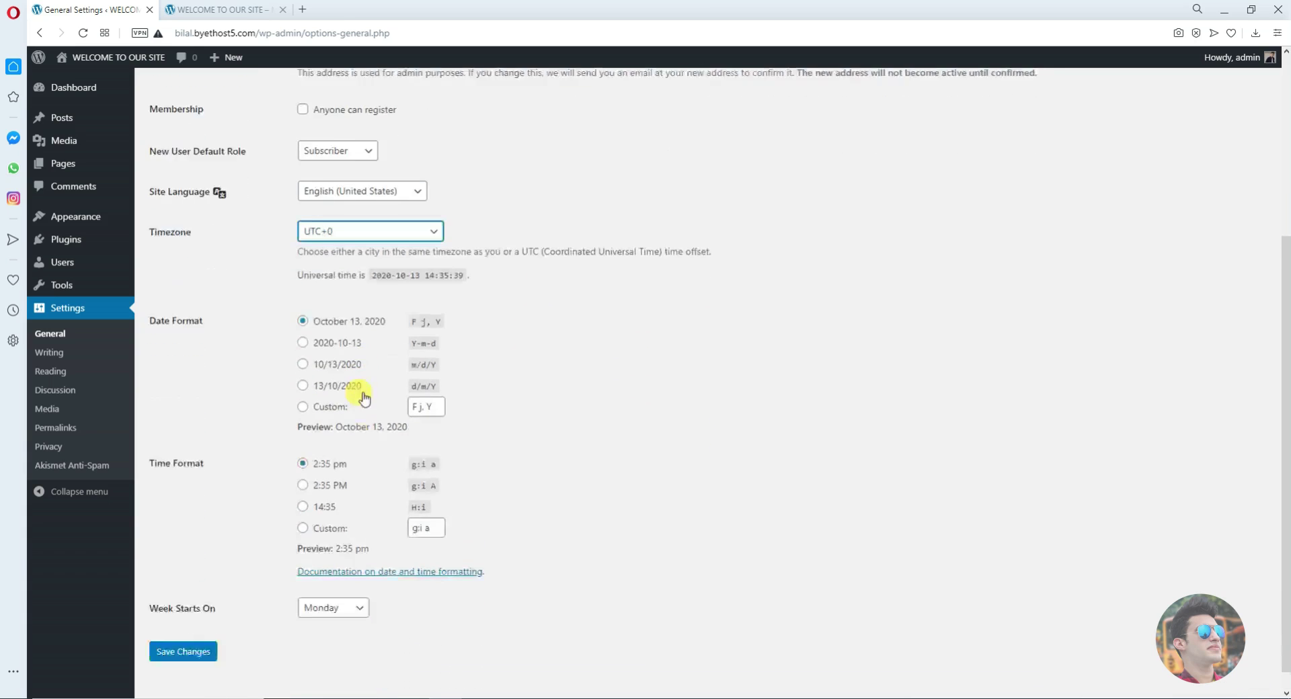
pyautogui.scroll(3, 363, 320)
pyautogui.click(336, 411)
pyautogui.scroll(10, 397, 440)
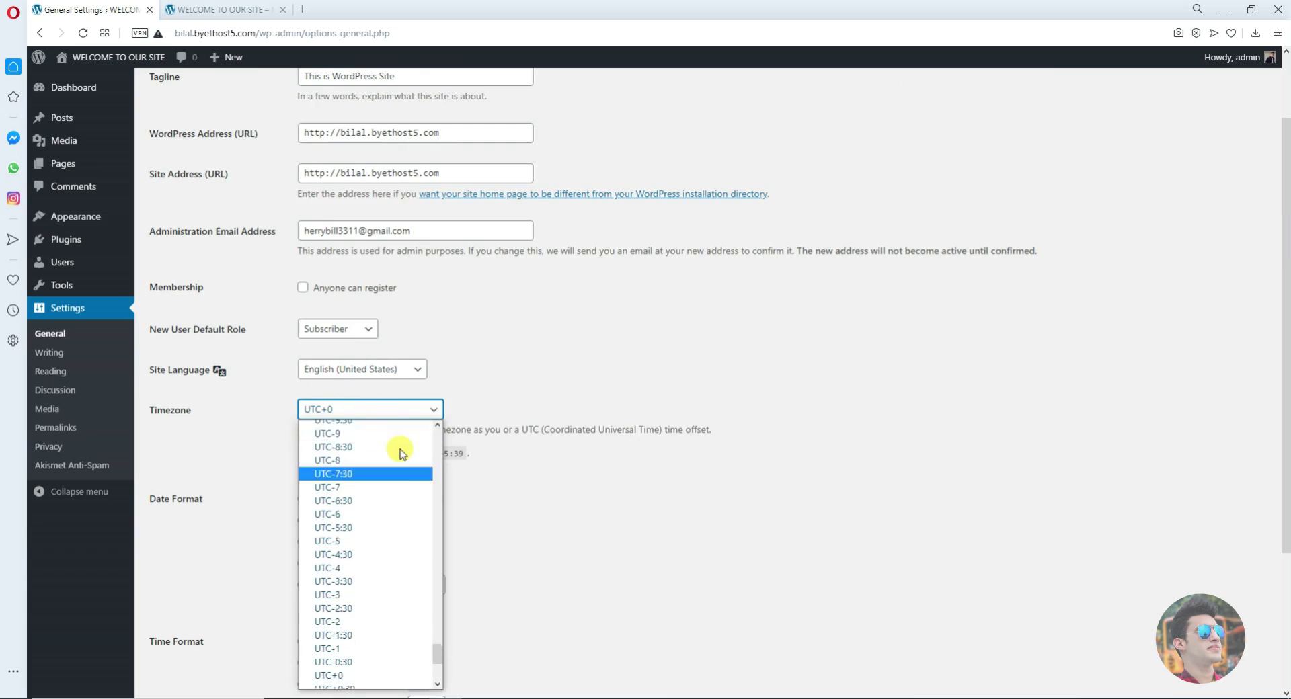
pyautogui.scroll(1, 402, 457)
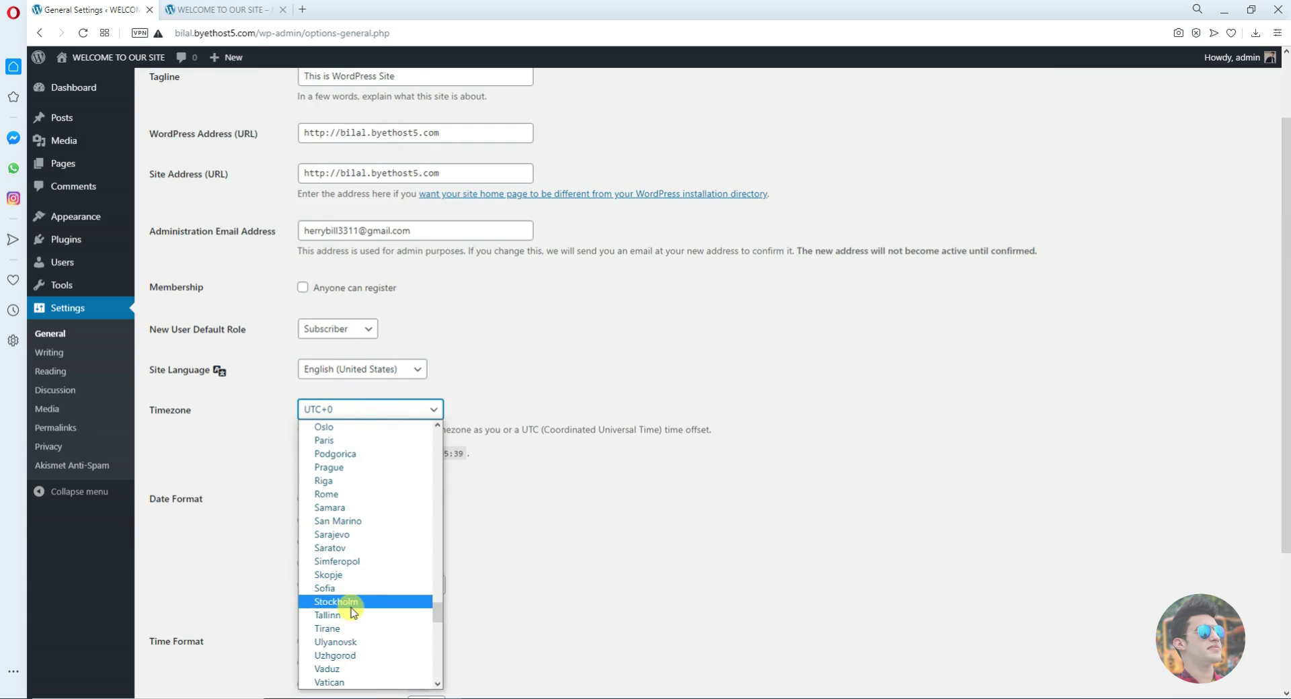
pyautogui.press('k')
pyautogui.scroll(-2, 351, 612)
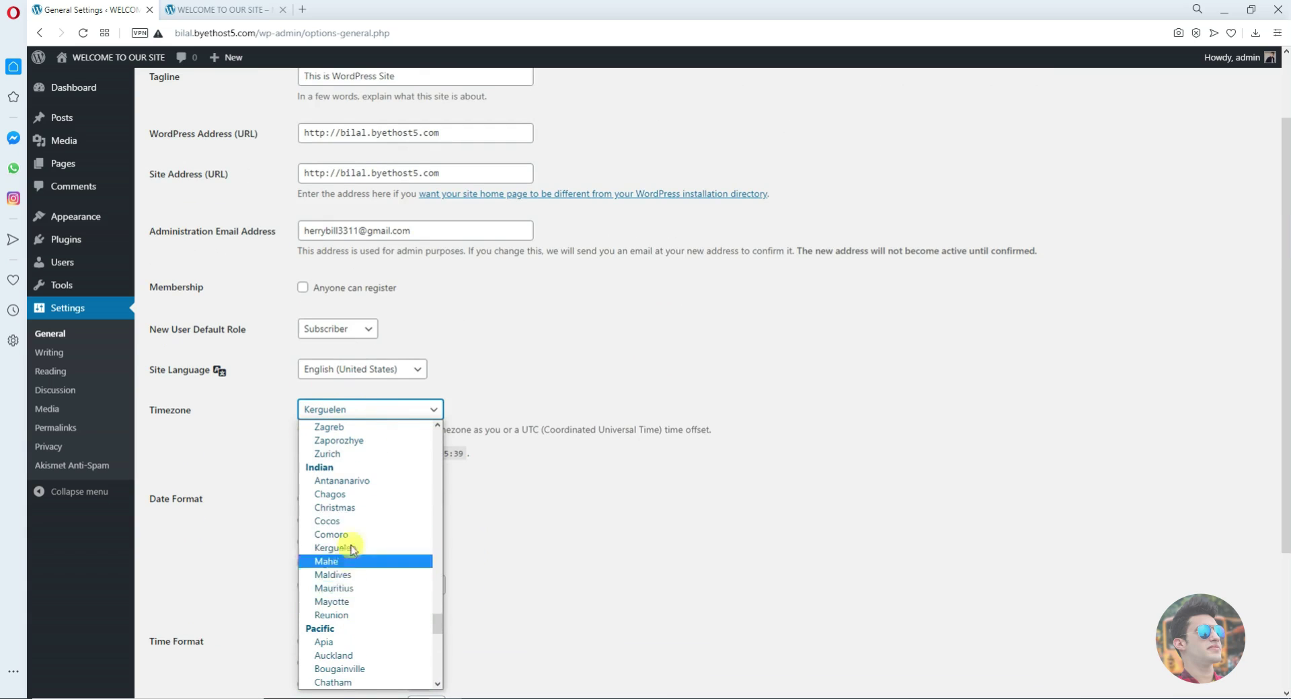
pyautogui.press('Escape')
pyautogui.press('k')
pyautogui.hotkey('alt', 'Down')
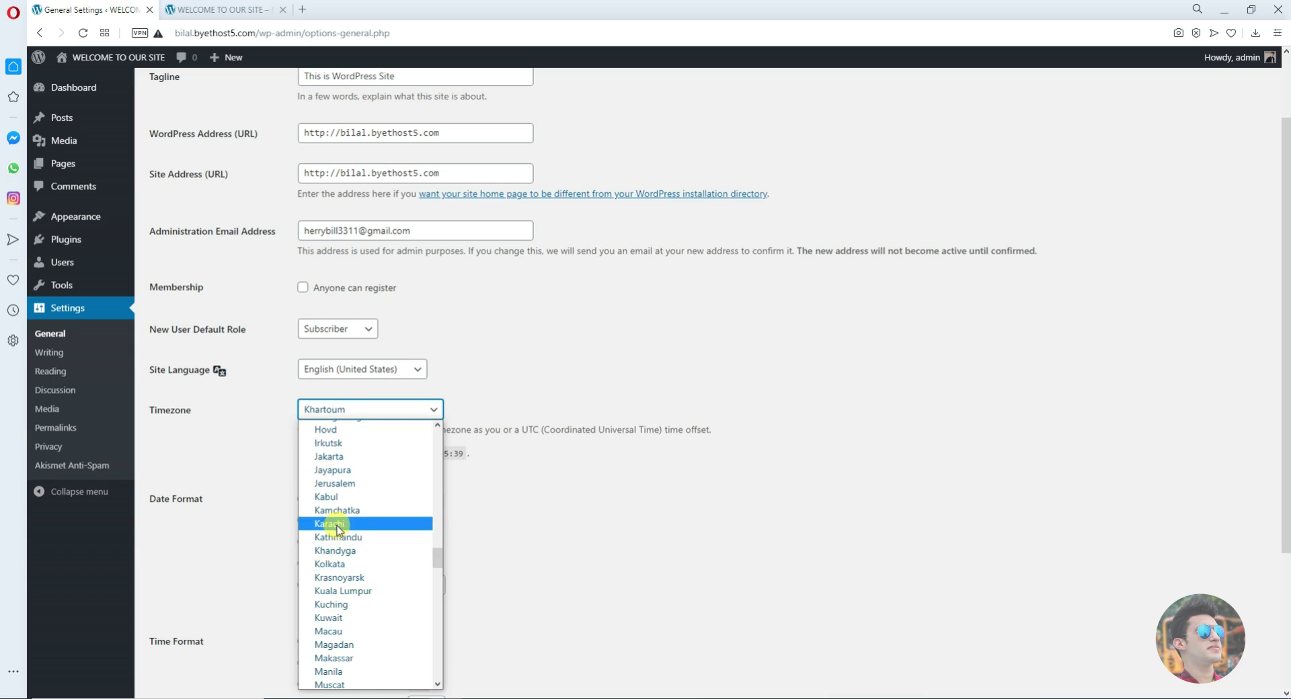
pyautogui.click(327, 526)
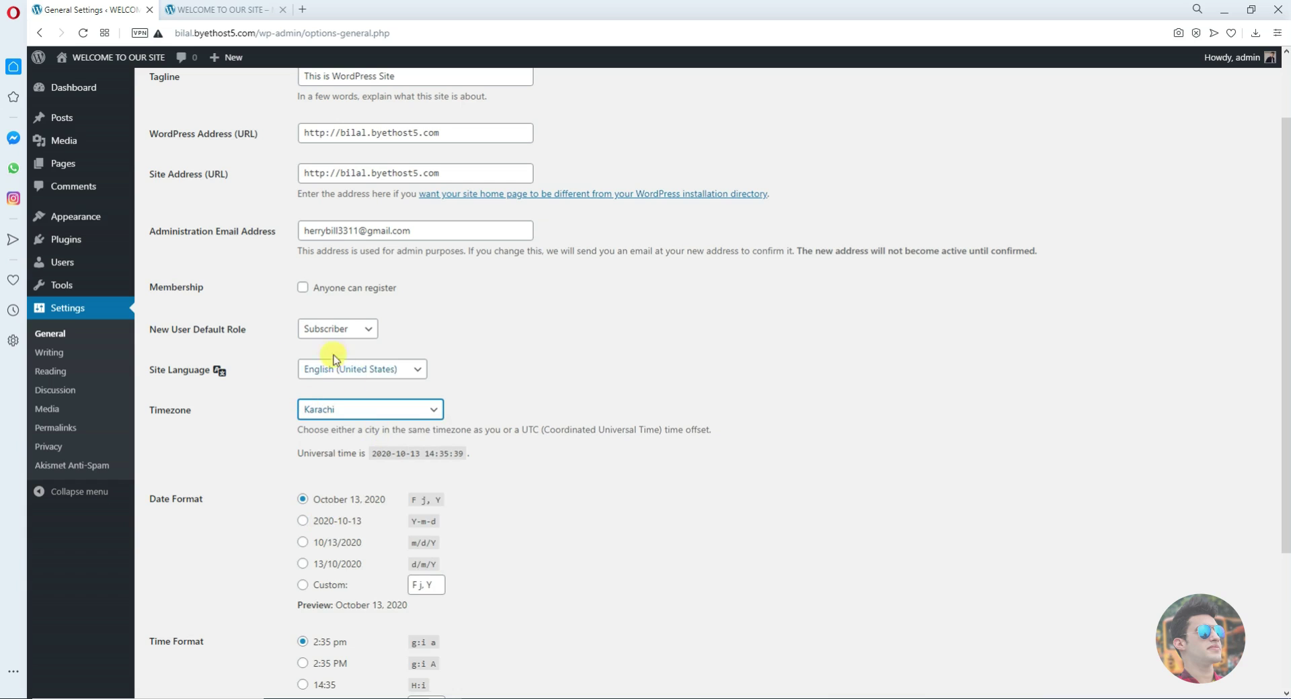
pyautogui.scroll(-3, 402, 454)
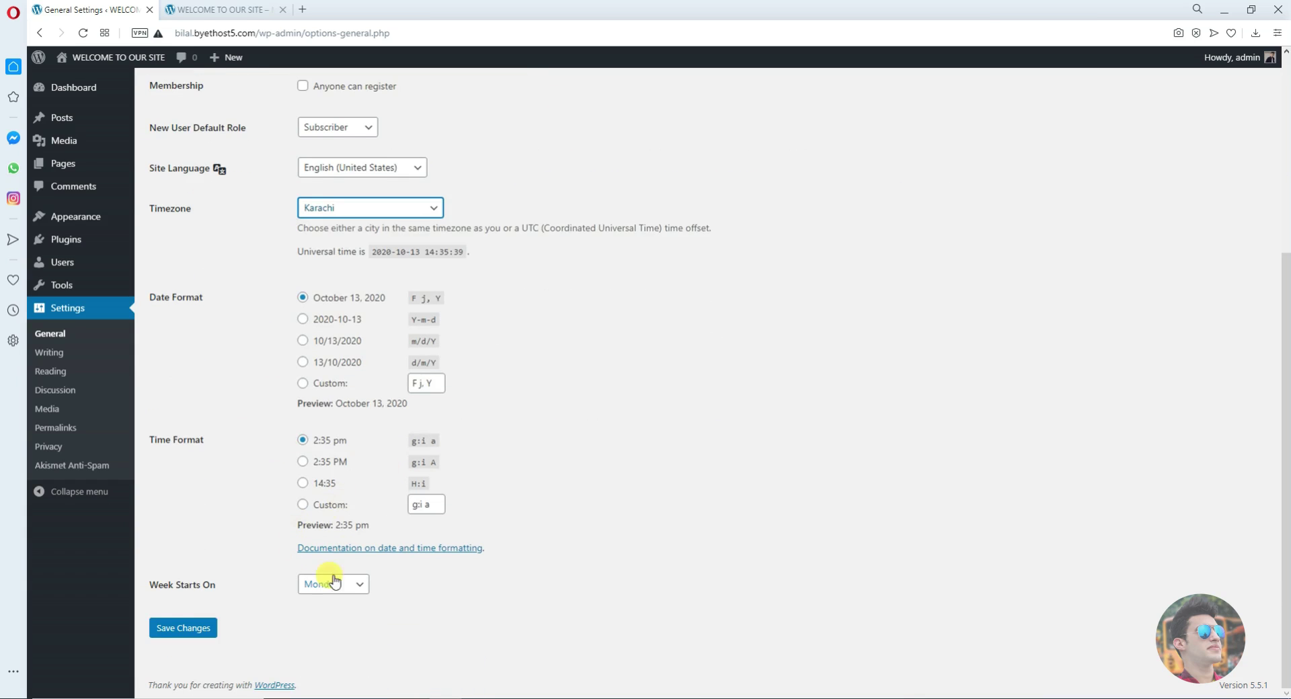
pyautogui.click(172, 635)
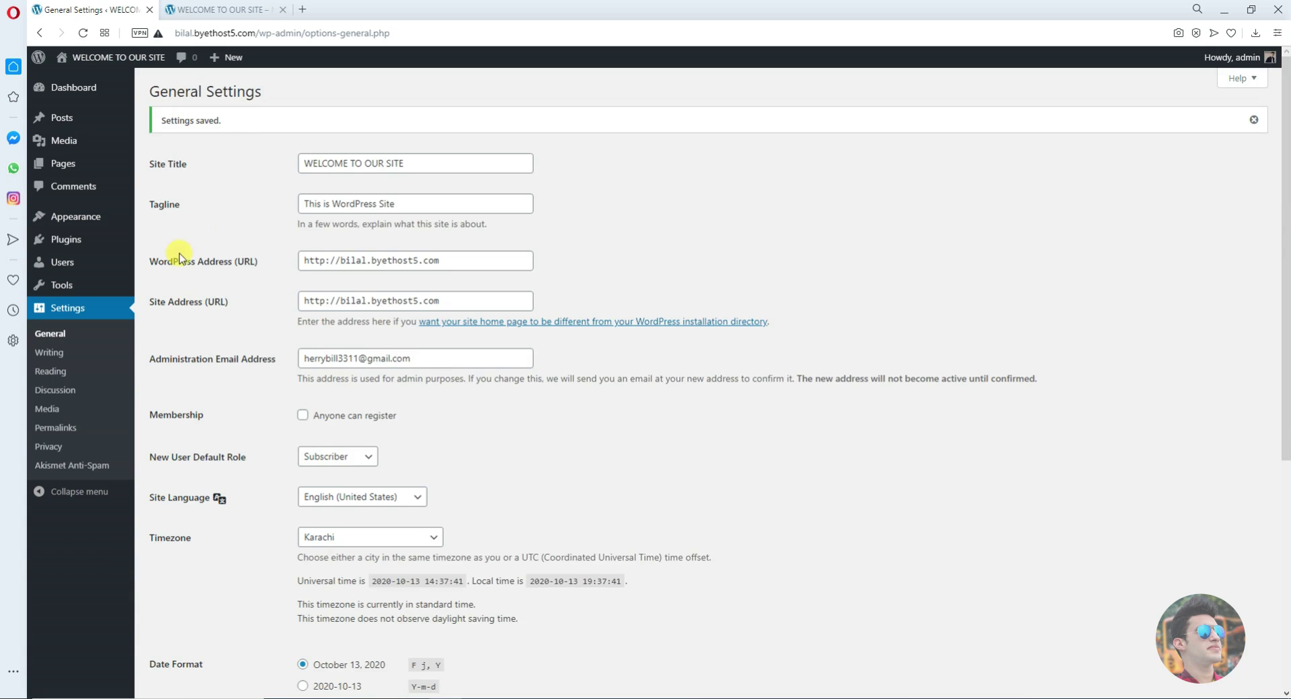
# - Open the Writing settings and review the default post format and the post-via-email login fields
pyautogui.scroll(-5, 495, 356)
pyautogui.scroll(4, 232, 436)
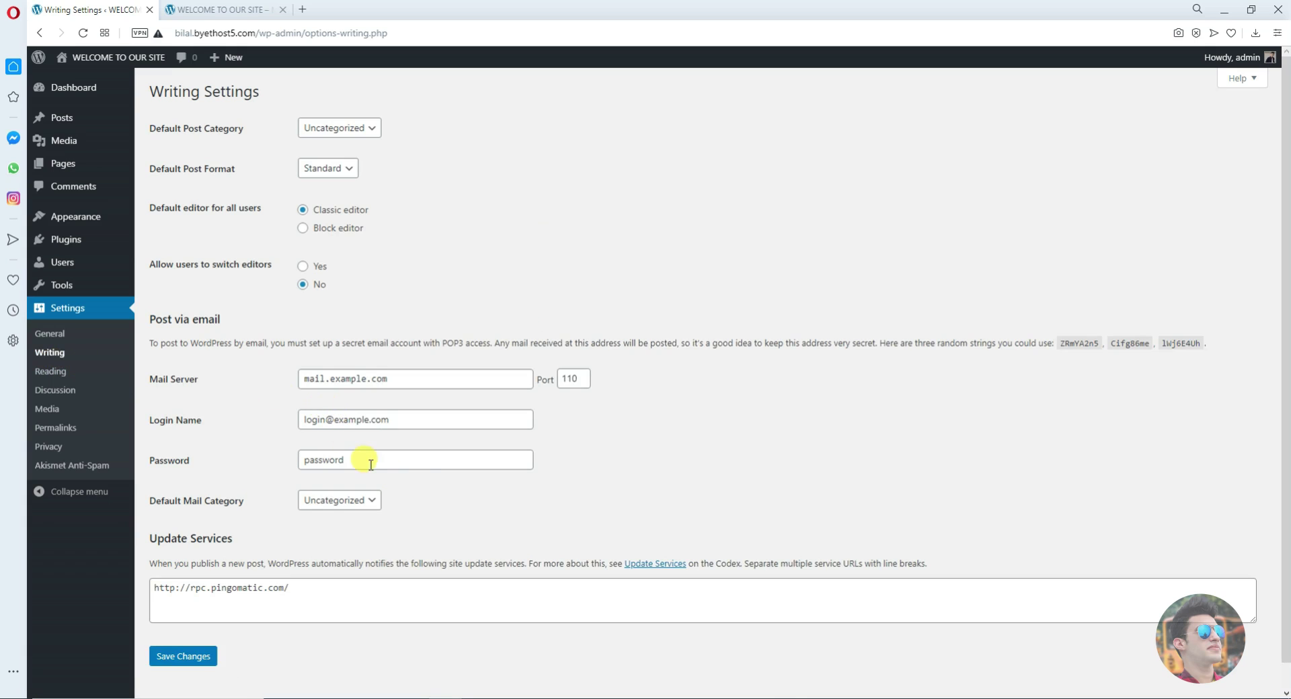
pyautogui.click(160, 135)
pyautogui.click(339, 169)
pyautogui.click(473, 176)
pyautogui.scroll(-1, 313, 286)
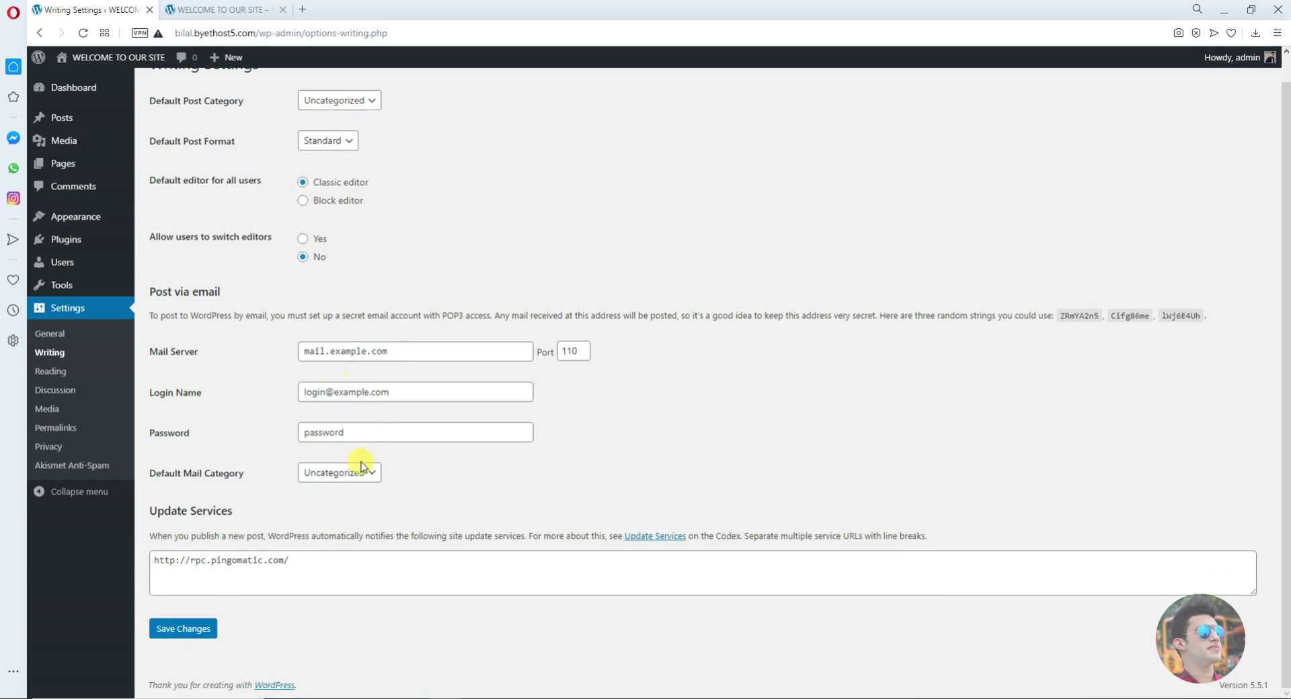
pyautogui.doubleClick(366, 434)
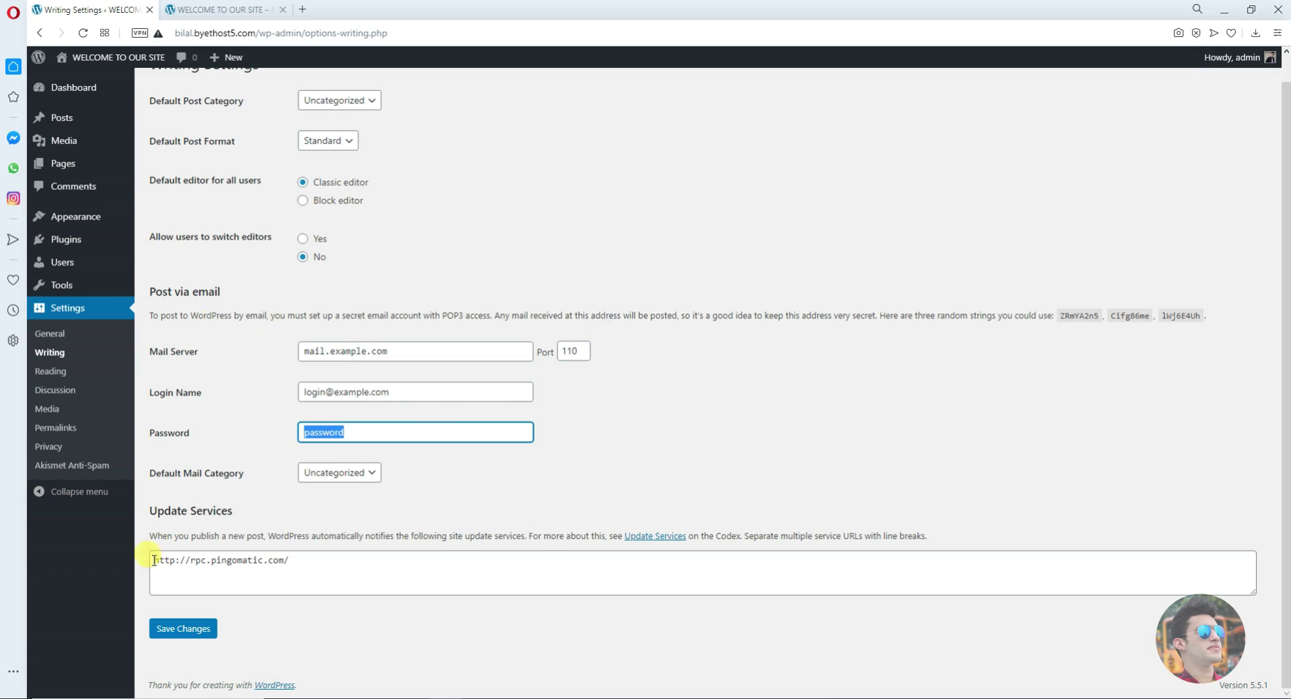
# - Open the Reading settings and check the homepage display option against the live site's home page
pyautogui.click(44, 376)
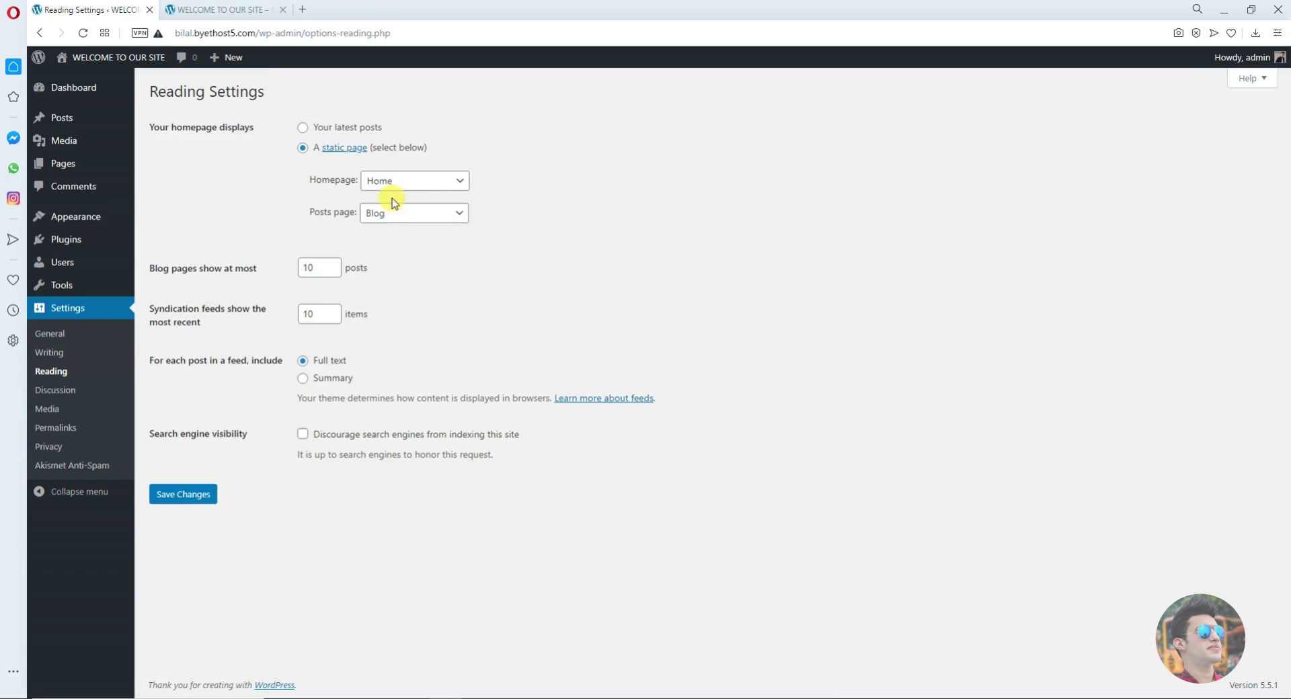
pyautogui.moveTo(154, 127); pyautogui.dragTo(260, 115)
pyautogui.click(254, 144)
pyautogui.hotkey('ctrl', 'Tab')
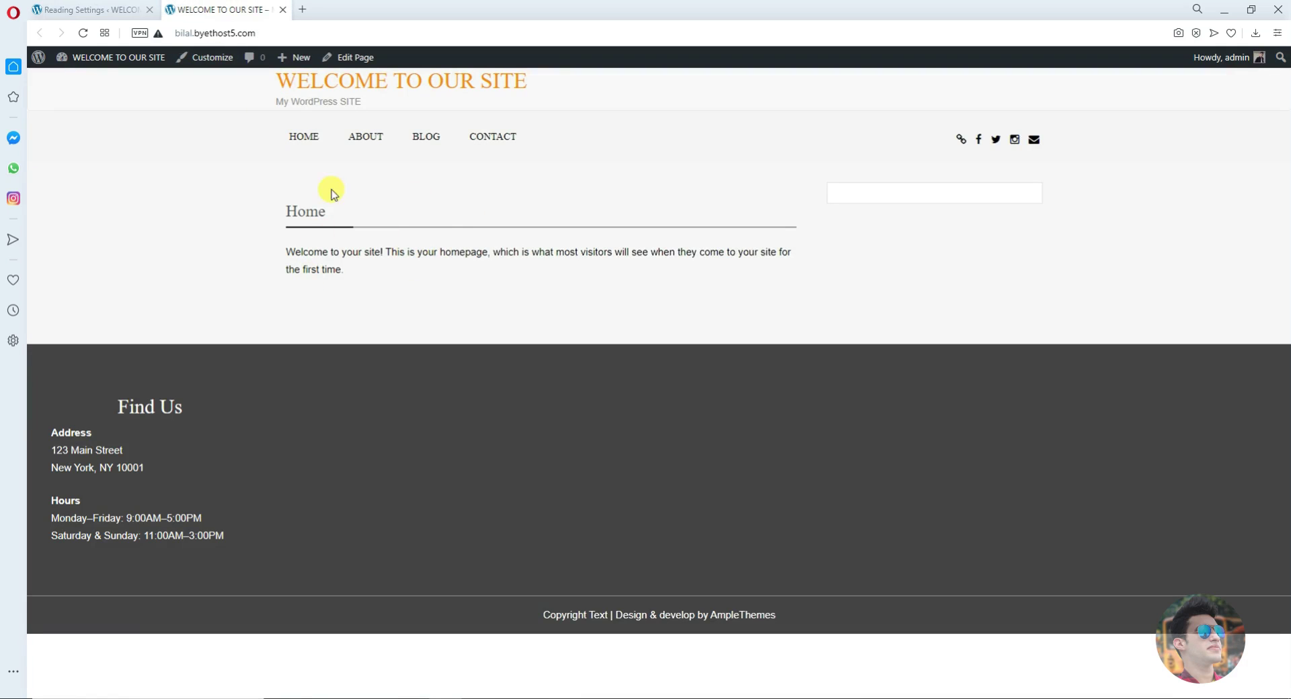
pyautogui.click(304, 131)
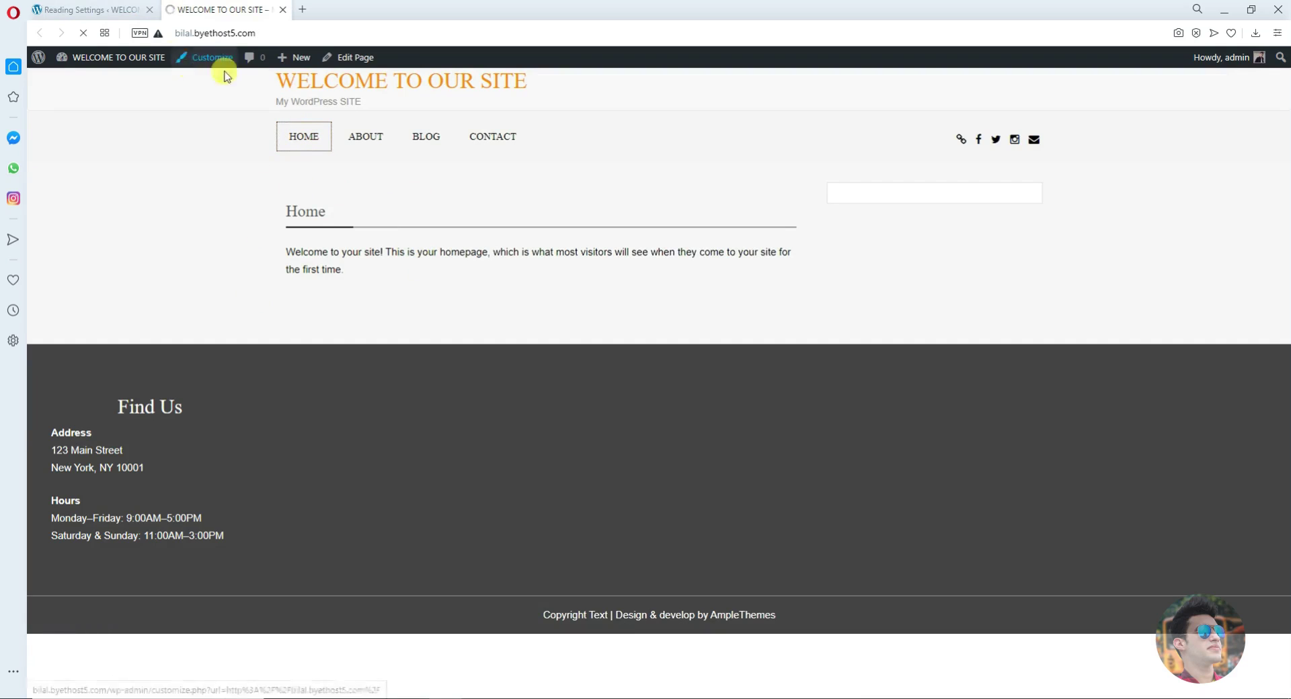
# - Set the static homepage to the Contact page and save the Reading settings
pyautogui.click(69, 8)
pyautogui.click(380, 180)
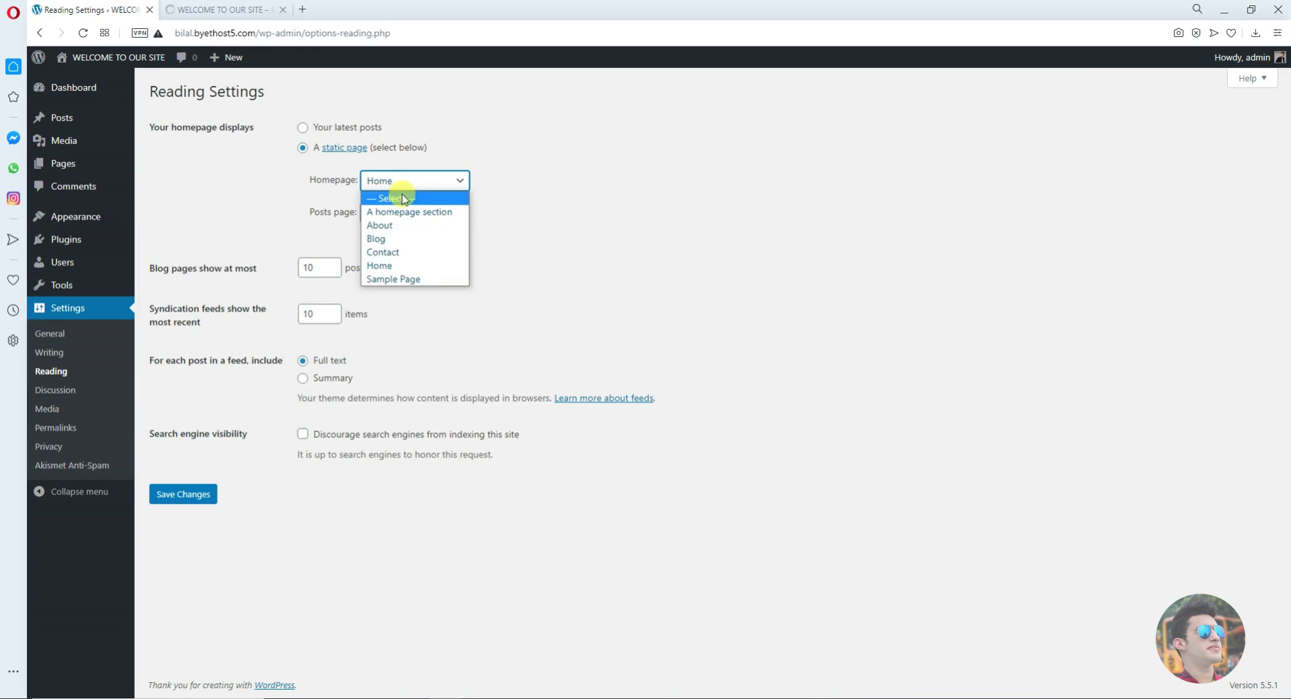
pyautogui.click(401, 256)
pyautogui.click(183, 494)
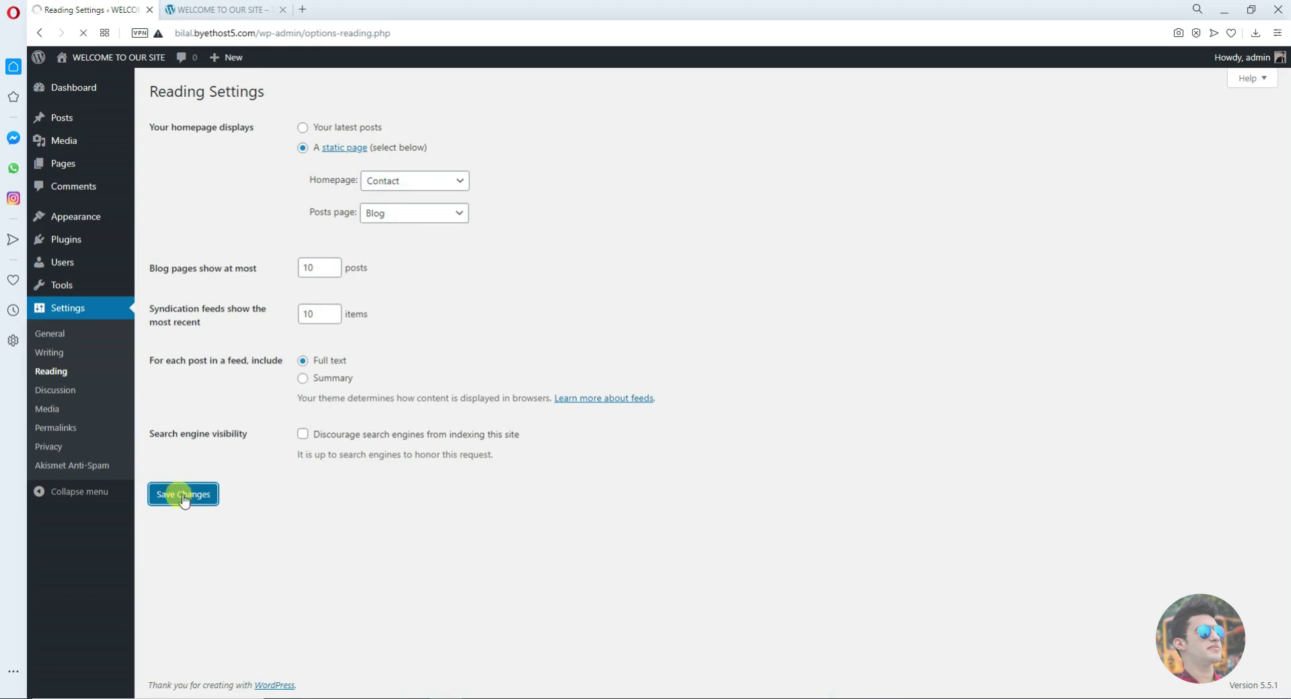
# - Reload the live site at its root address to check which page serves as the homepage
pyautogui.click(247, 5)
pyautogui.click(279, 33)
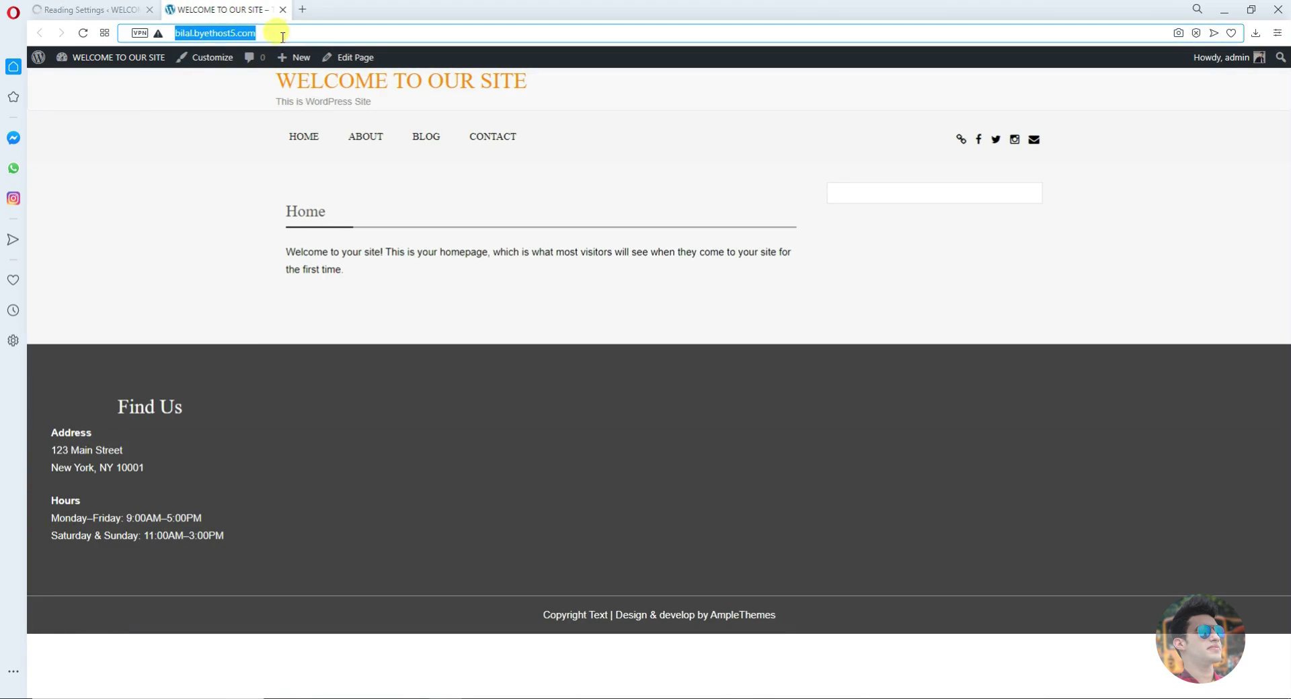
pyautogui.press('Return')
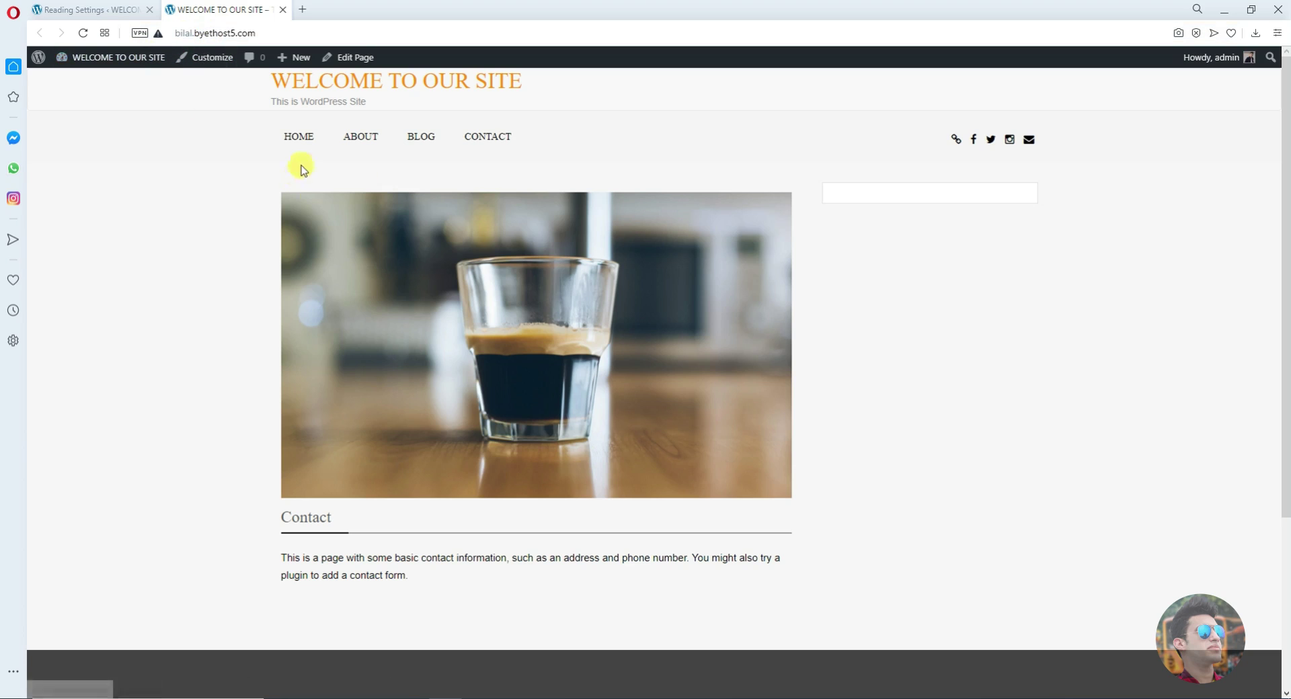
# - Open the Home menu link on the live site and look through the page it shows
pyautogui.click(291, 140)
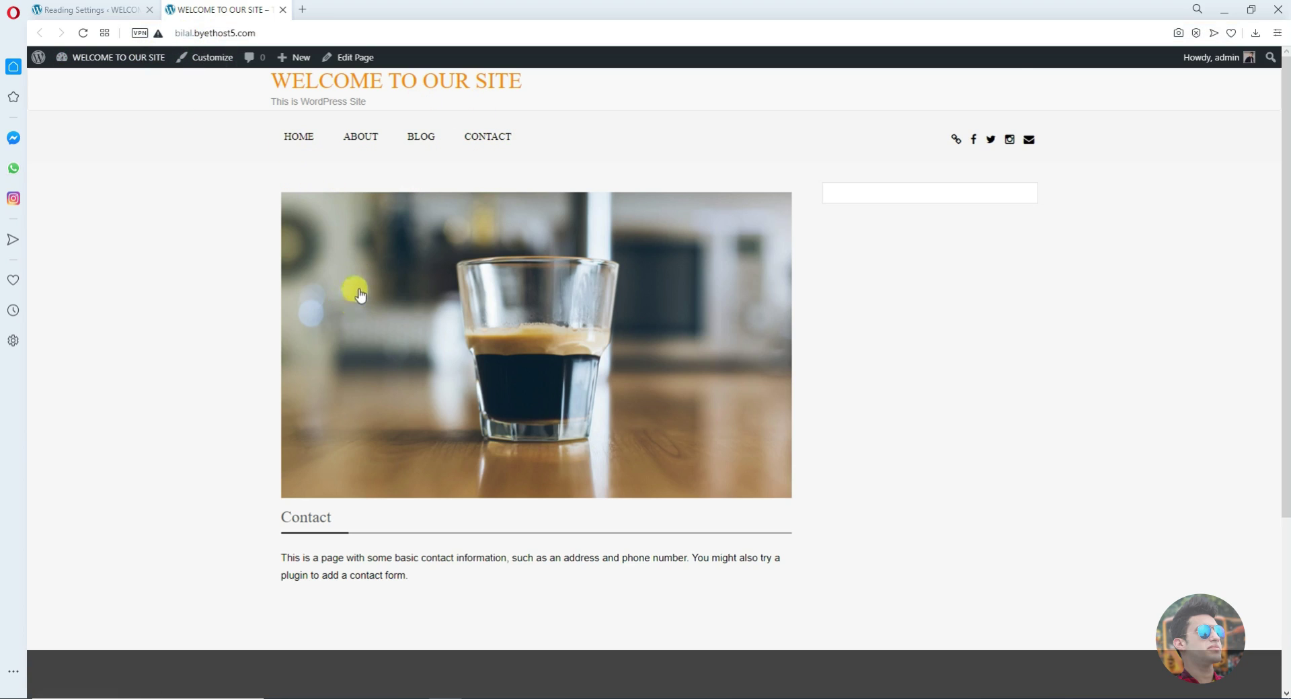
pyautogui.scroll(-2, 455, 288)
pyautogui.scroll(2, 455, 287)
# - Select Home as the static homepage in the Reading settings, keeping Blog as the posts page
pyautogui.click(87, 9)
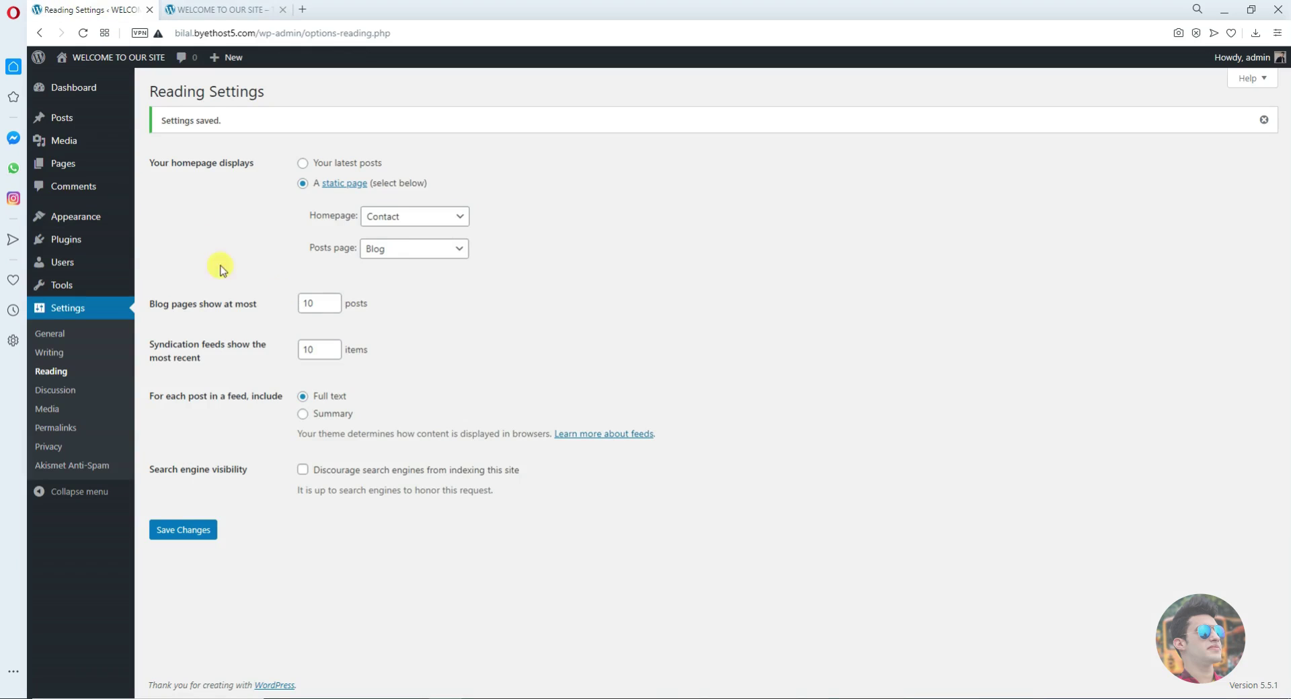
pyautogui.click(402, 219)
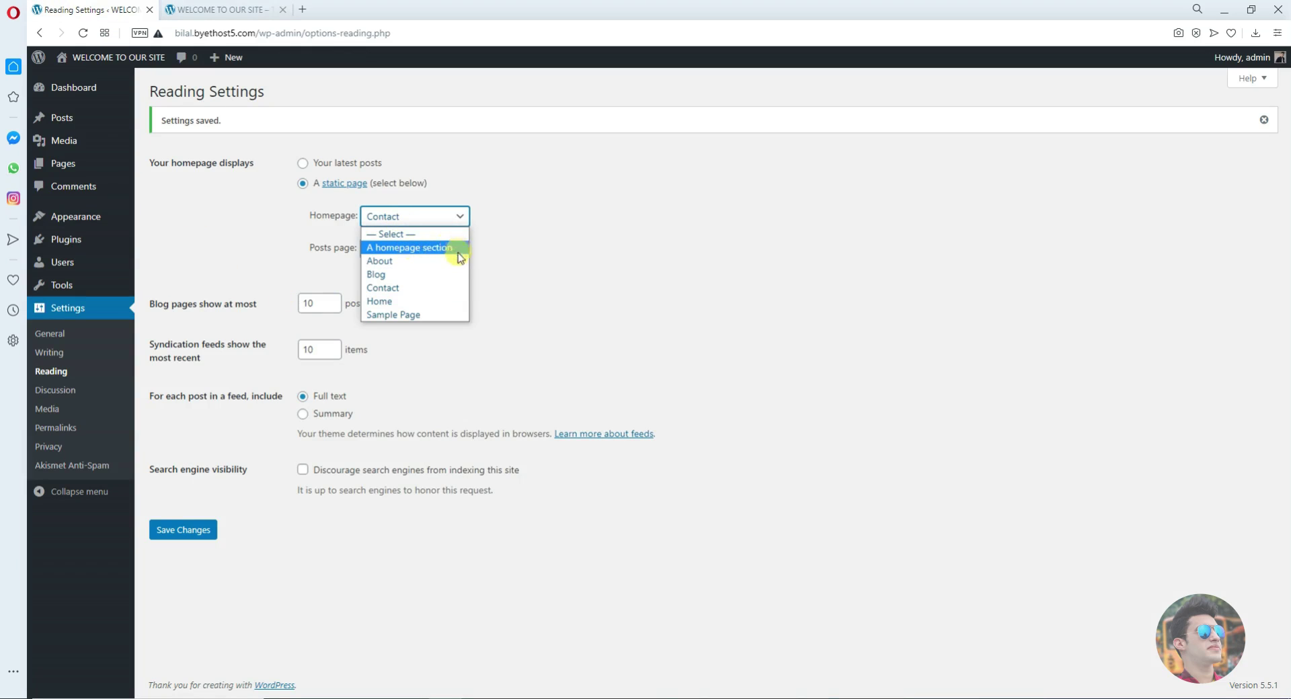
pyautogui.click(411, 302)
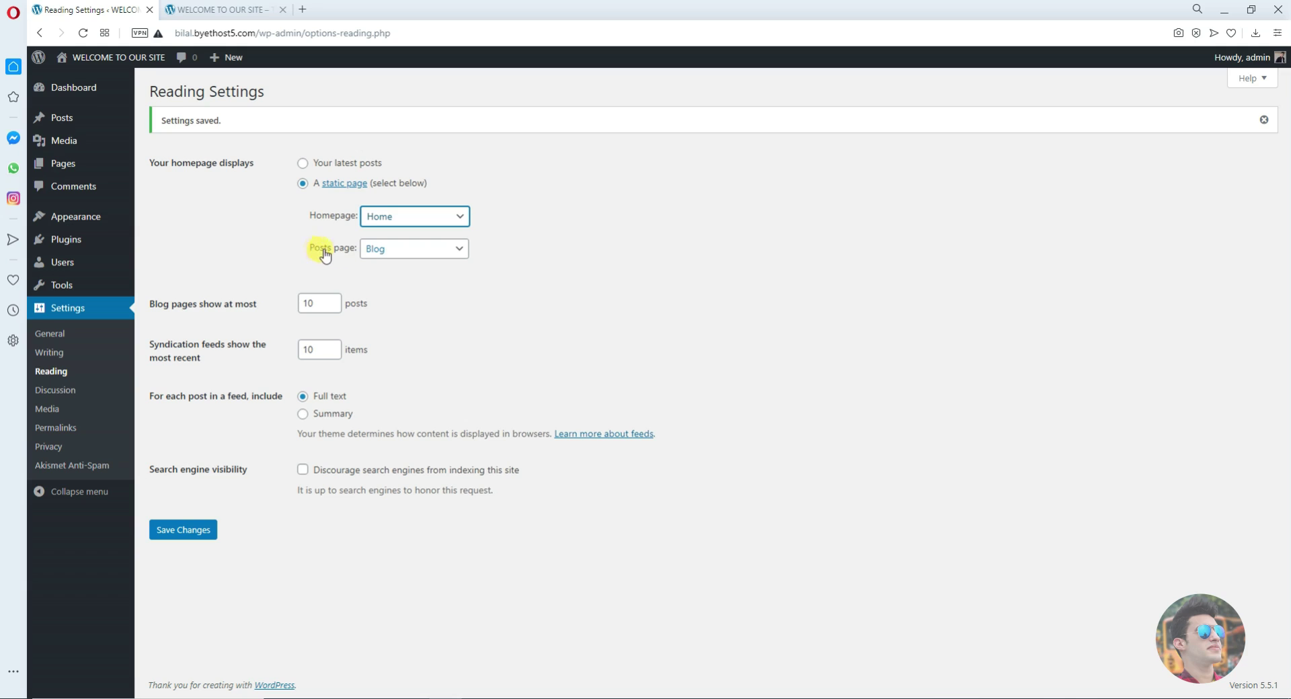
pyautogui.click(371, 249)
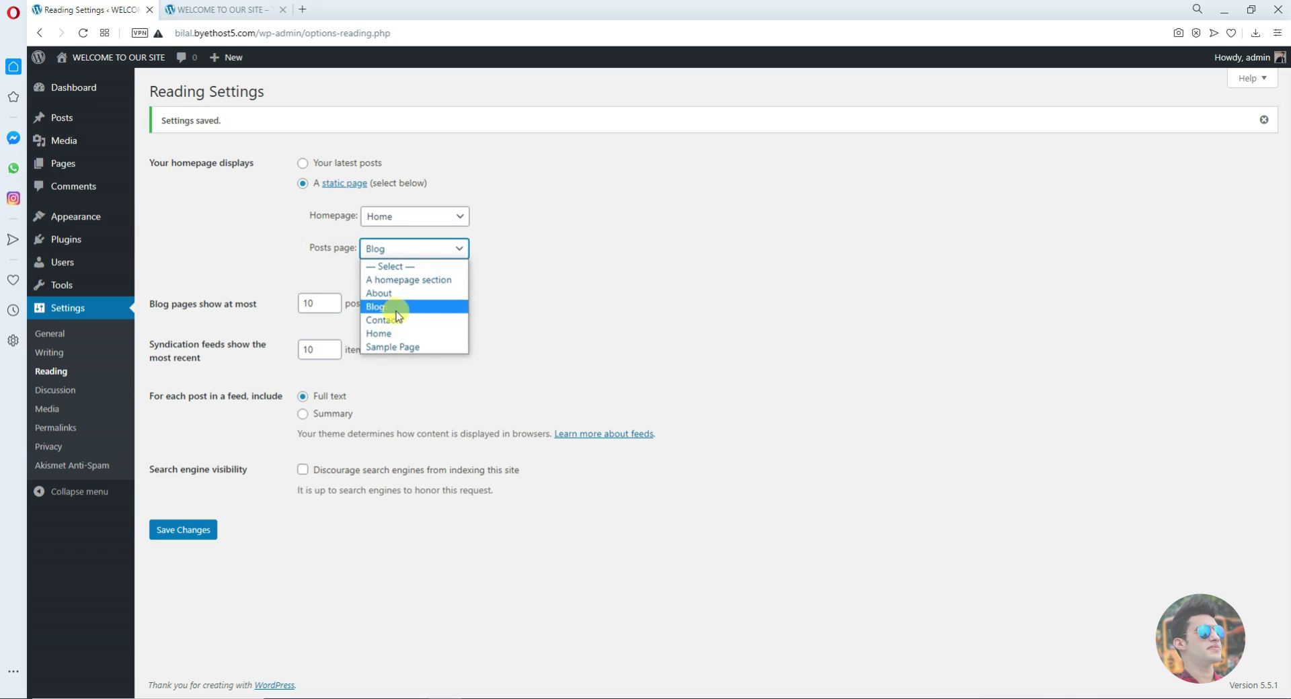
pyautogui.click(537, 310)
# - Open the Blog page on the live site and examine the post listed there
pyautogui.click(222, 9)
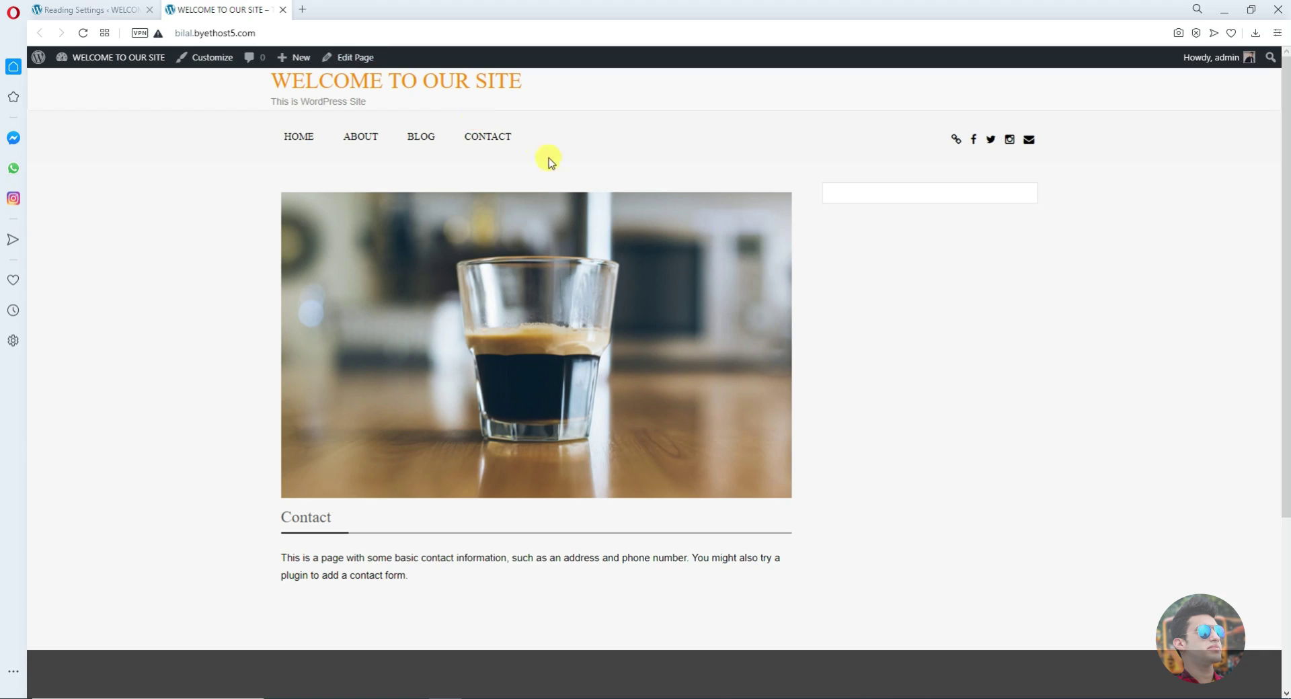
pyautogui.click(422, 137)
pyautogui.scroll(-3, 510, 483)
pyautogui.moveTo(336, 232); pyautogui.dragTo(699, 316)
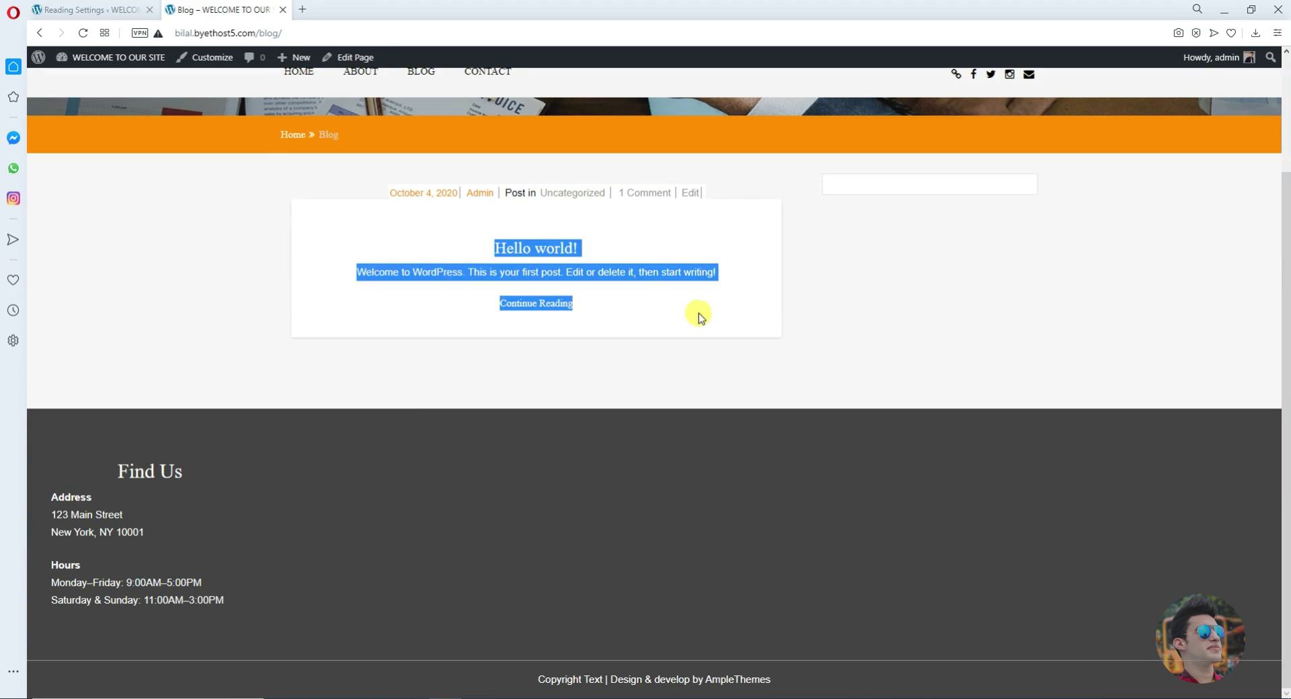
pyautogui.click(705, 345)
# - Return to the Reading settings and save the homepage selection
pyautogui.click(88, 10)
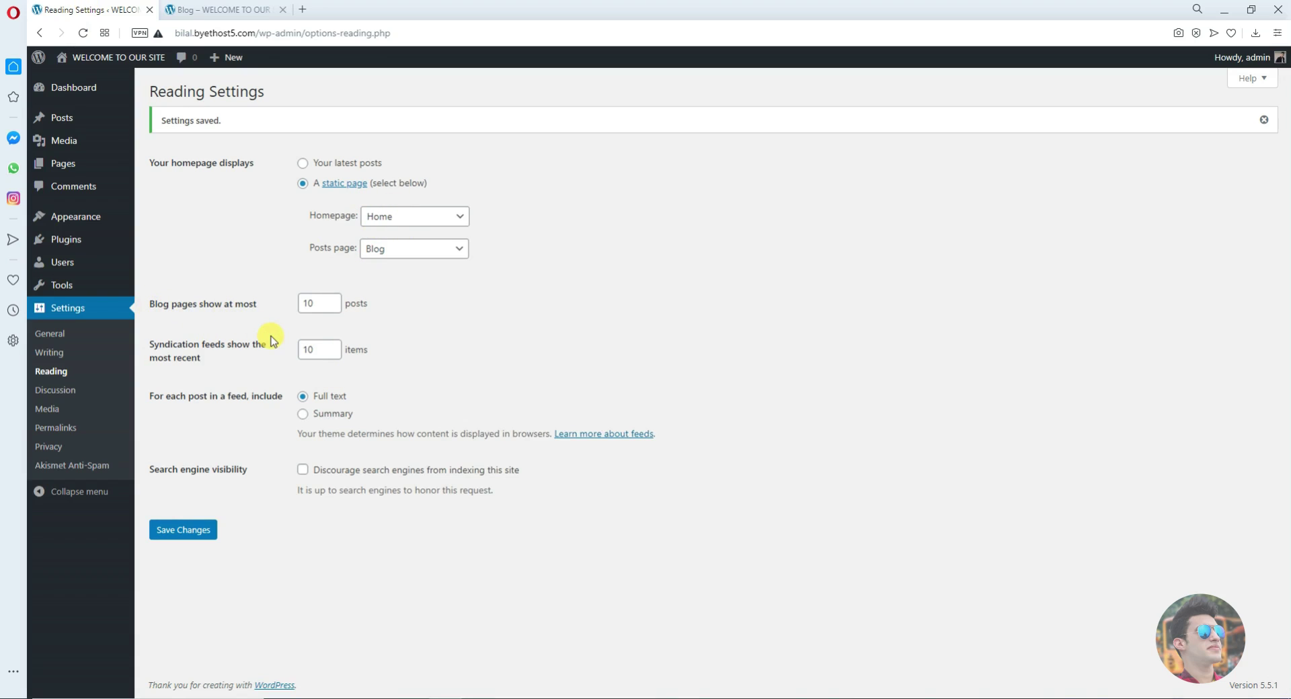
pyautogui.click(181, 534)
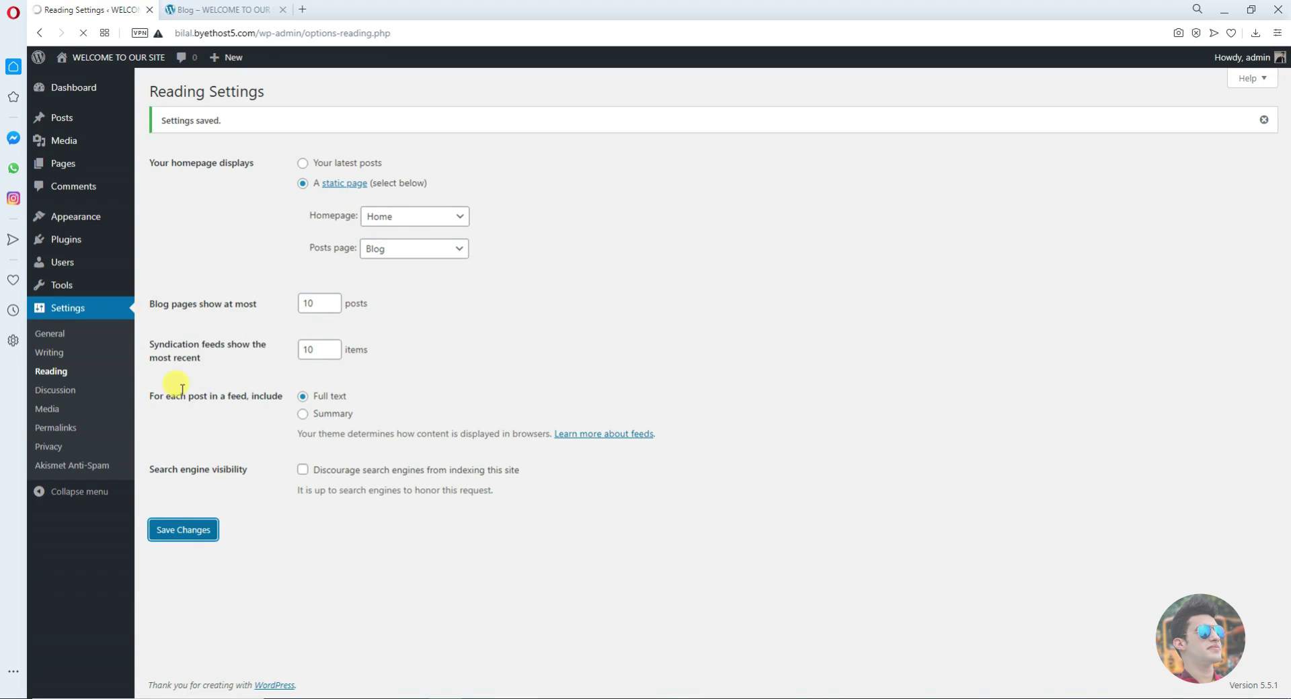
# - Open the Discussion settings and review the default post, comment, moderation and avatar options
pyautogui.click(67, 397)
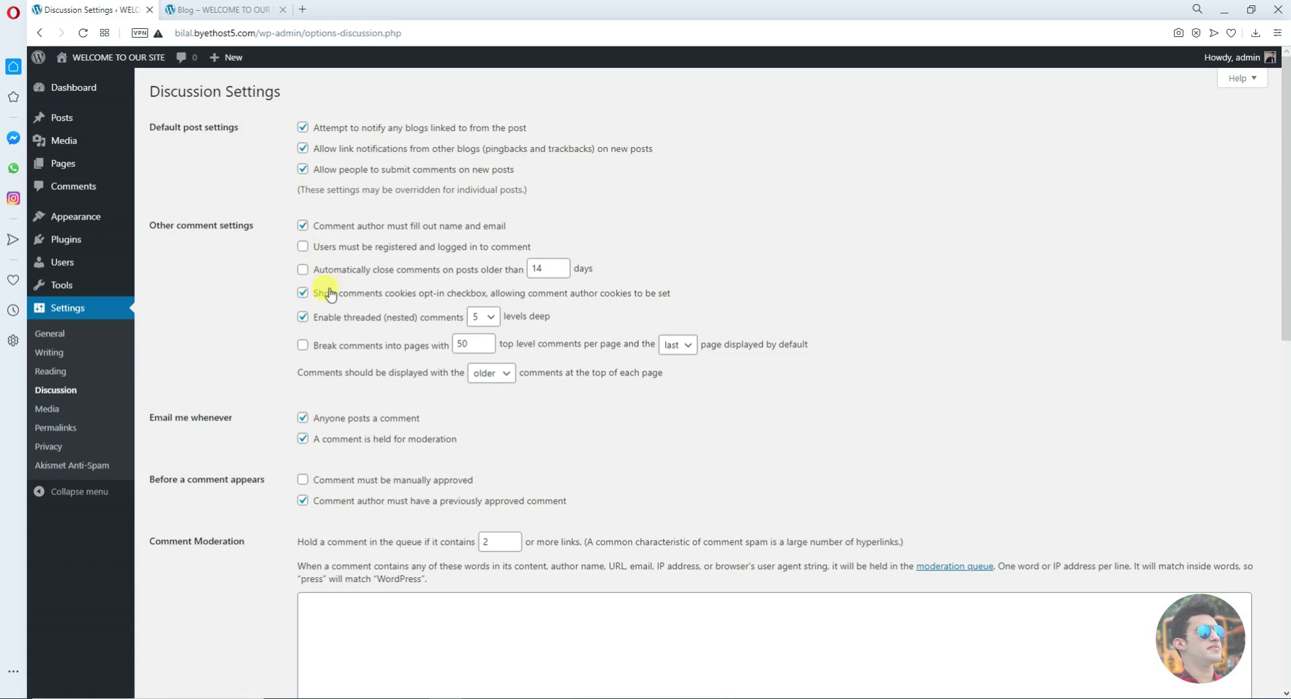
pyautogui.scroll(-2, 334, 323)
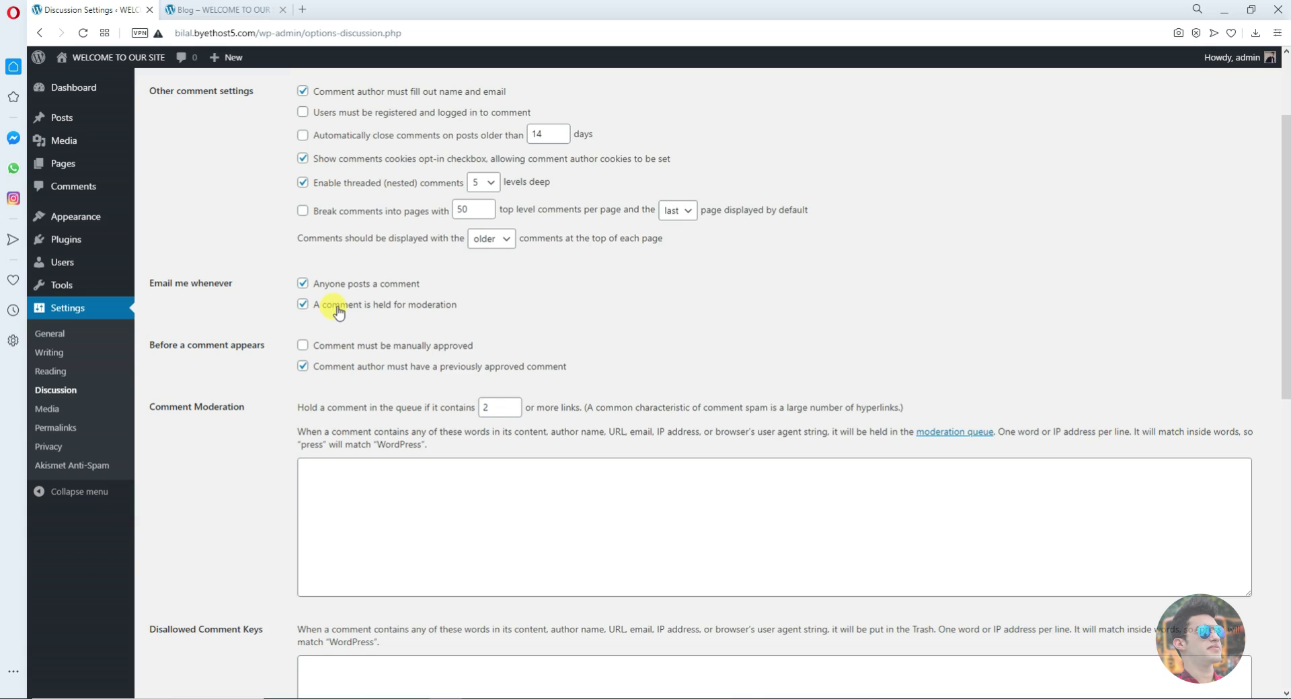
pyautogui.scroll(2, 338, 312)
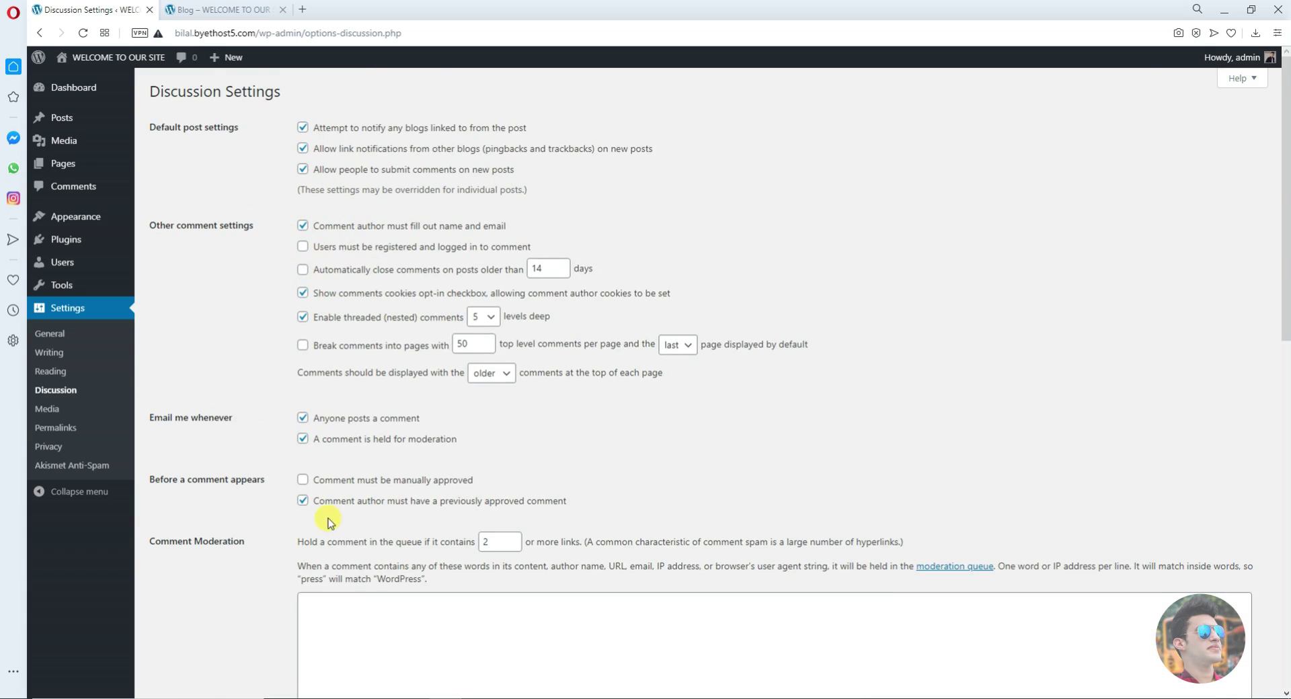
pyautogui.scroll(-10, 323, 513)
pyautogui.scroll(-2, 378, 408)
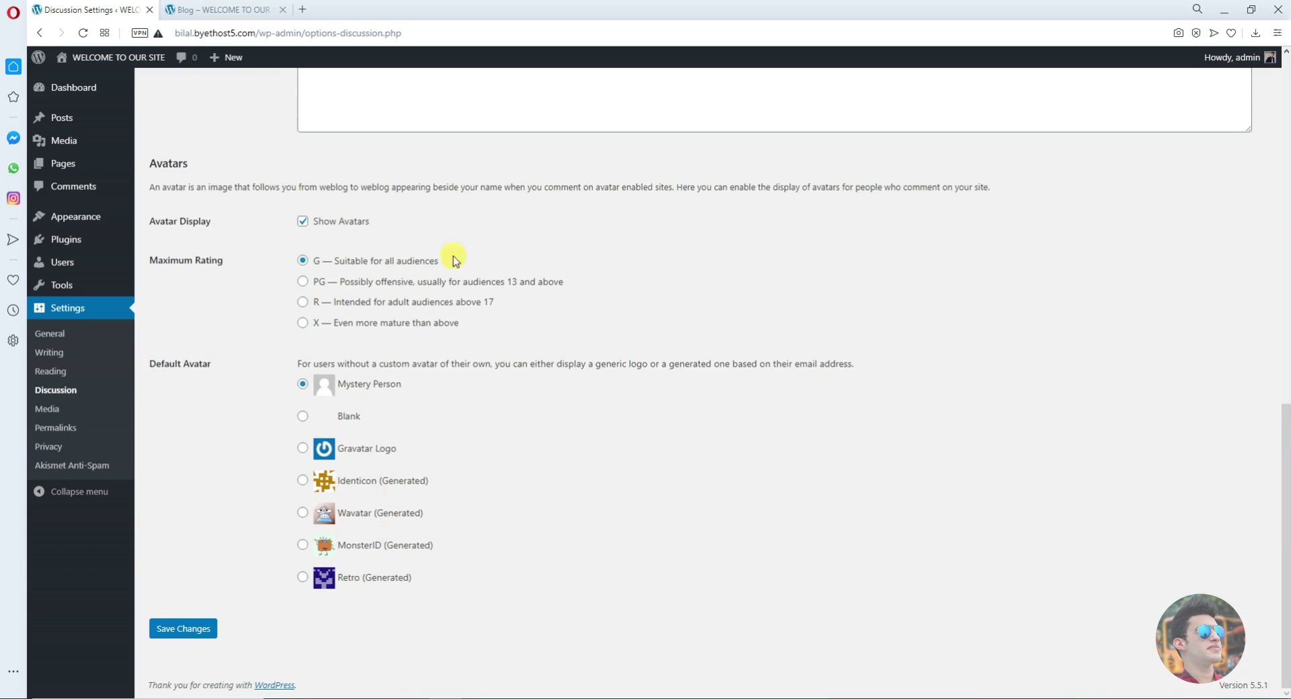
pyautogui.scroll(12, 471, 428)
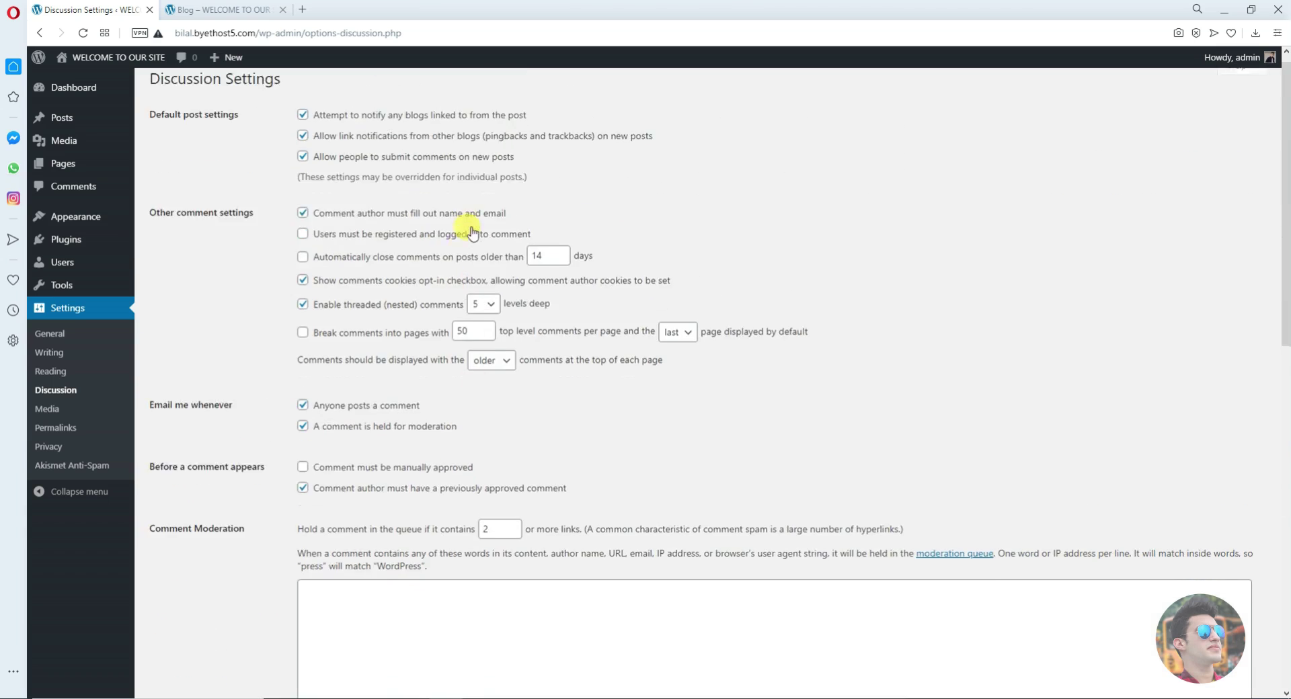
pyautogui.scroll(-12, 471, 202)
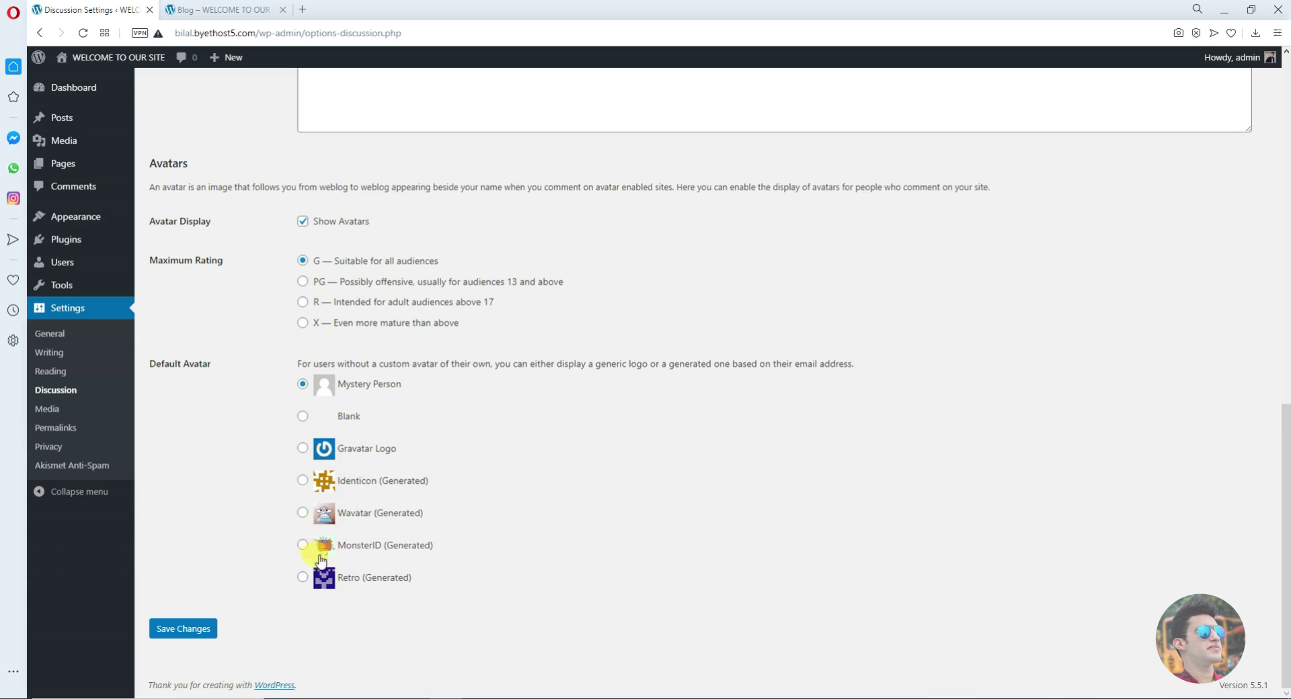
pyautogui.scroll(10, 302, 324)
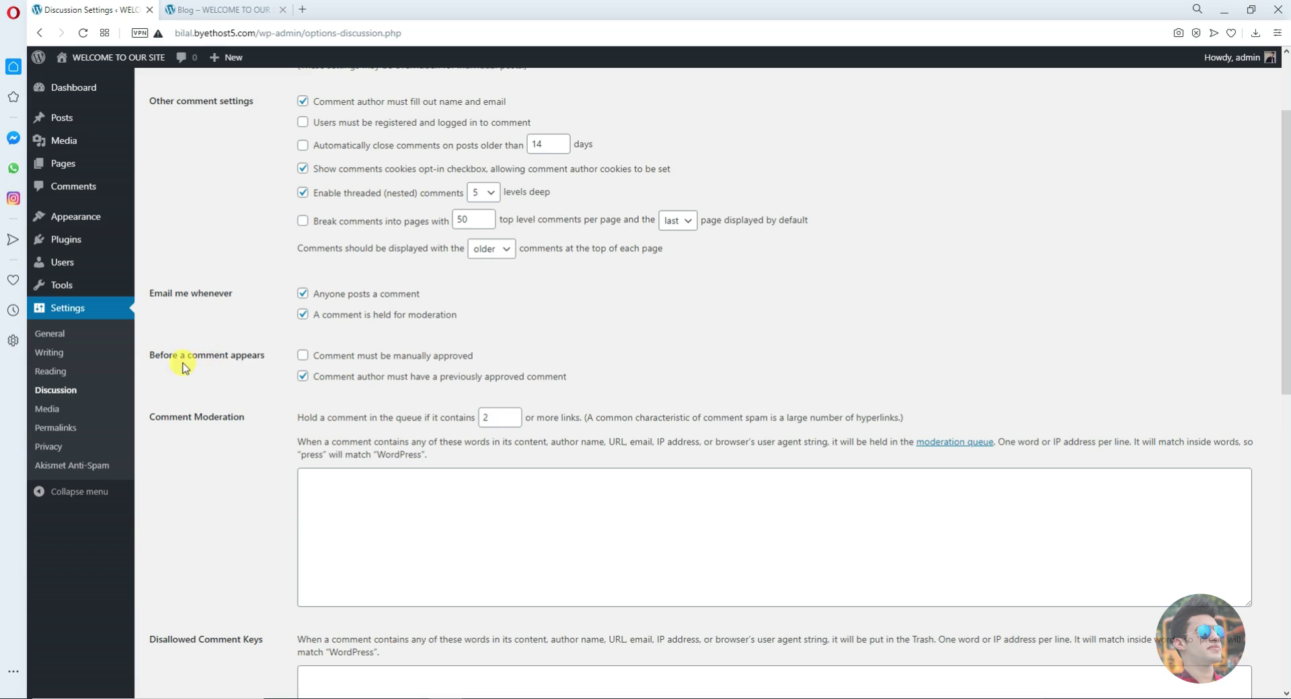
# - Examine the Discussion options for comment approval, email notifications, comment moderation and disallowed comment keys
pyautogui.moveTo(152, 355); pyautogui.dragTo(222, 369)
pyautogui.click(231, 378)
pyautogui.click(303, 357)
pyautogui.click(303, 294)
pyautogui.scroll(3, 300, 202)
pyautogui.scroll(-7, 306, 390)
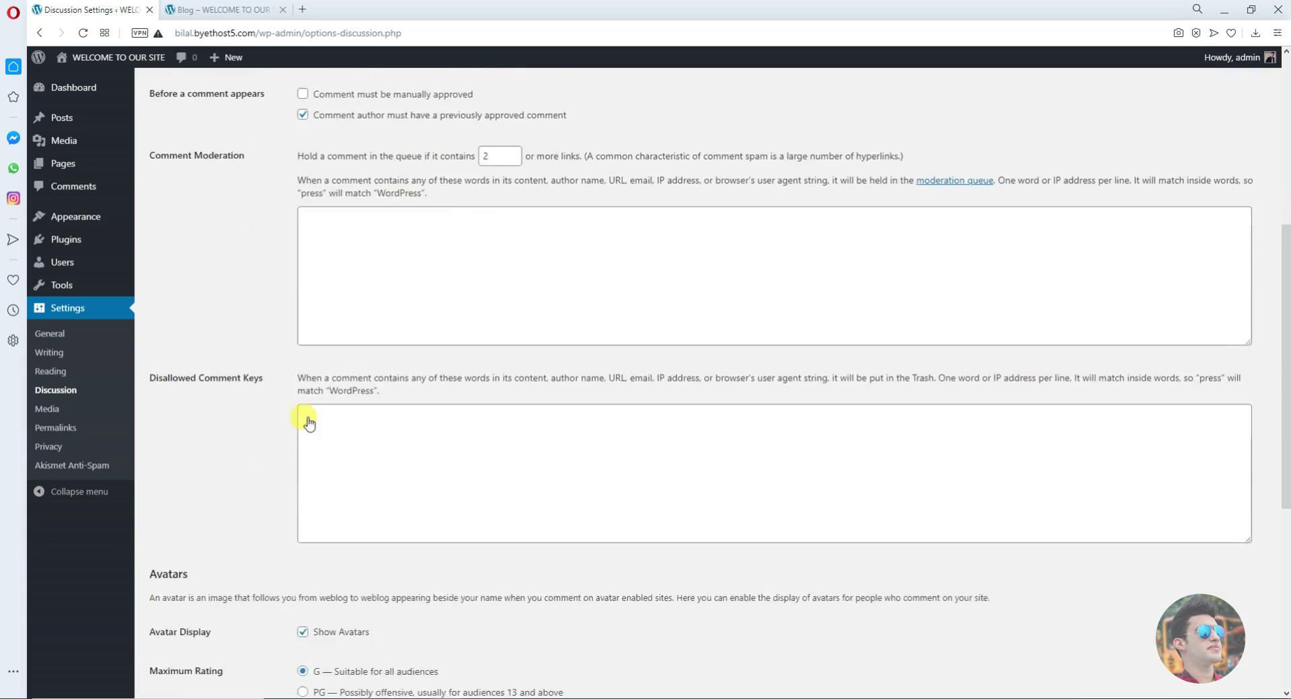
pyautogui.scroll(5, 308, 422)
pyautogui.scroll(-5, 337, 213)
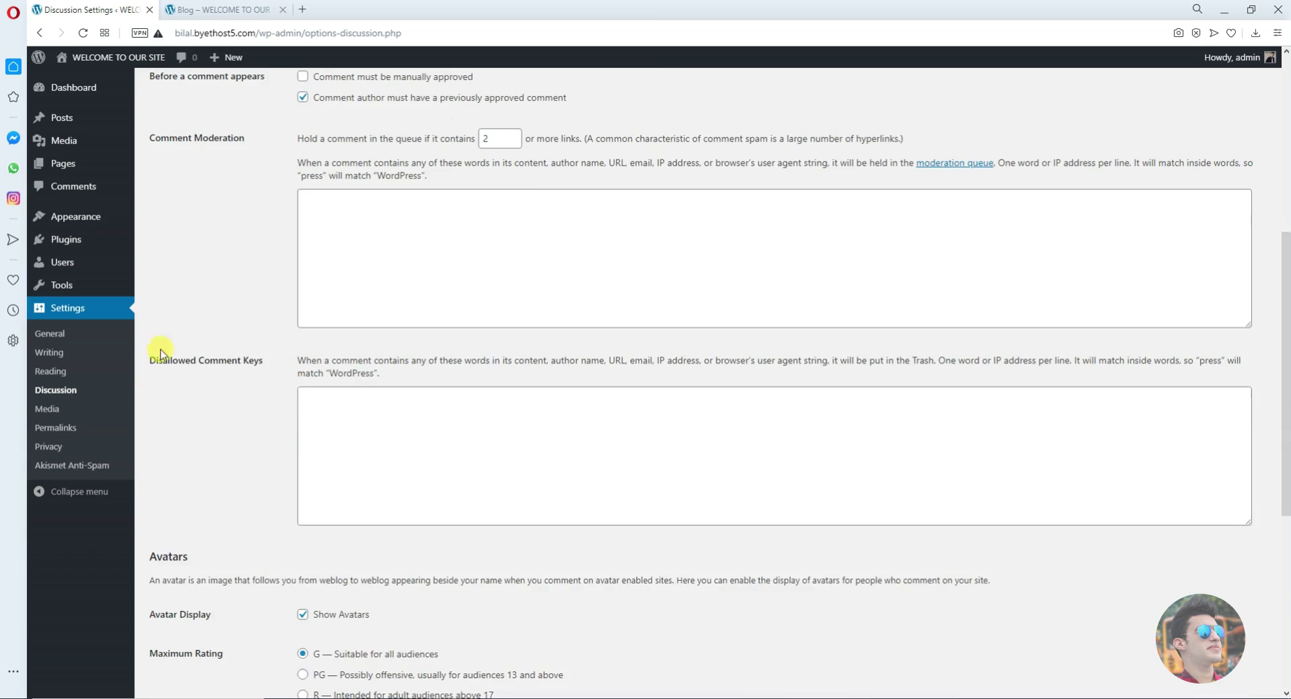
# - Open the Media settings and review the thumbnail, medium and large image sizes
pyautogui.click(44, 407)
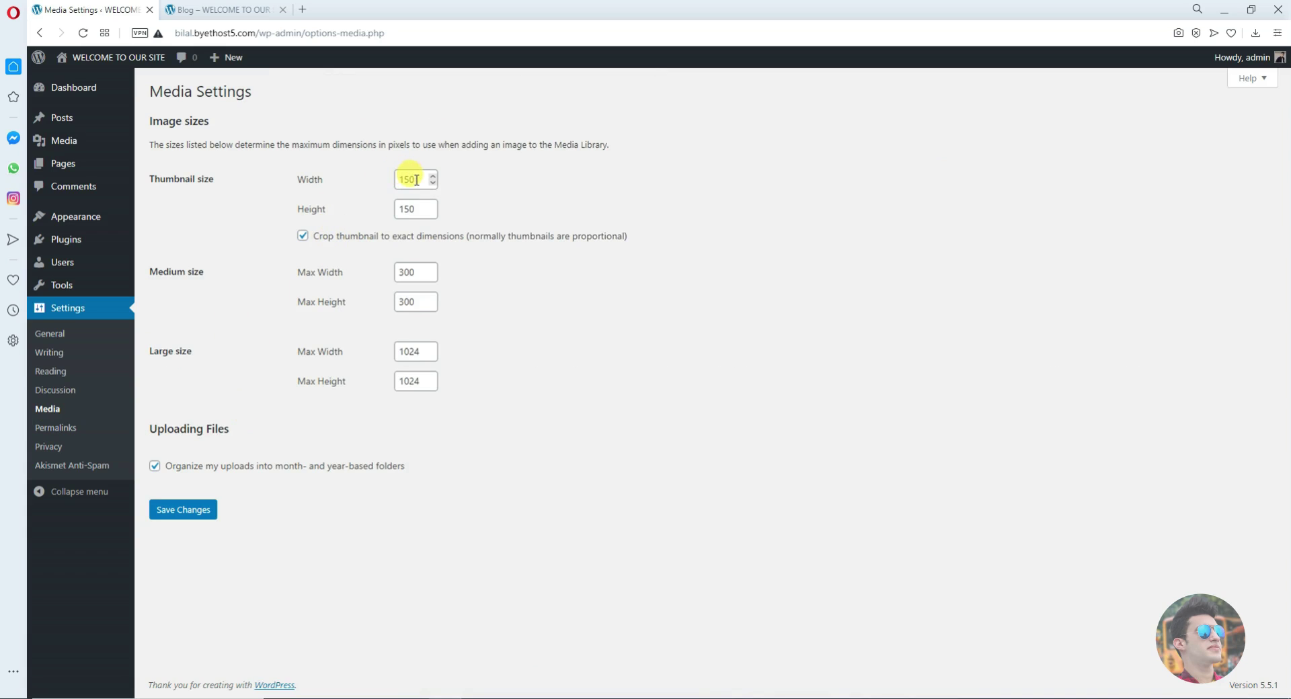
pyautogui.click(410, 209)
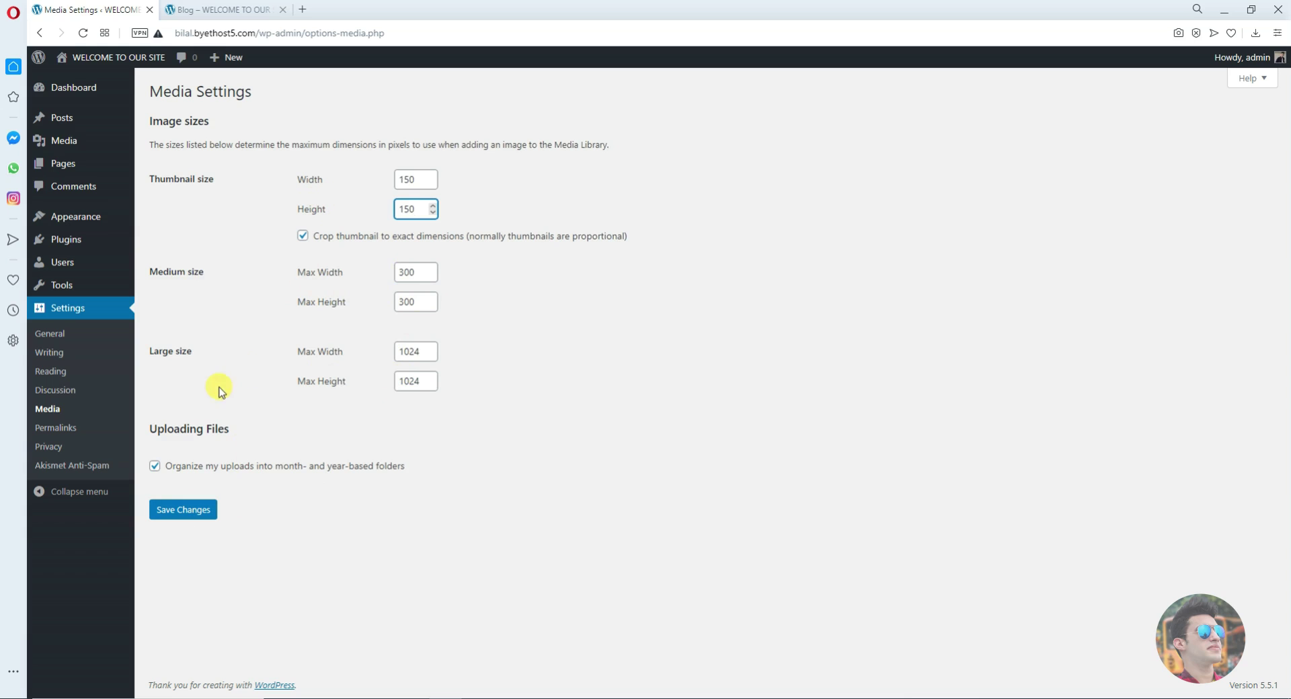
# - Open the Permalink settings and examine the example URLs of the date-based structures
pyautogui.click(57, 429)
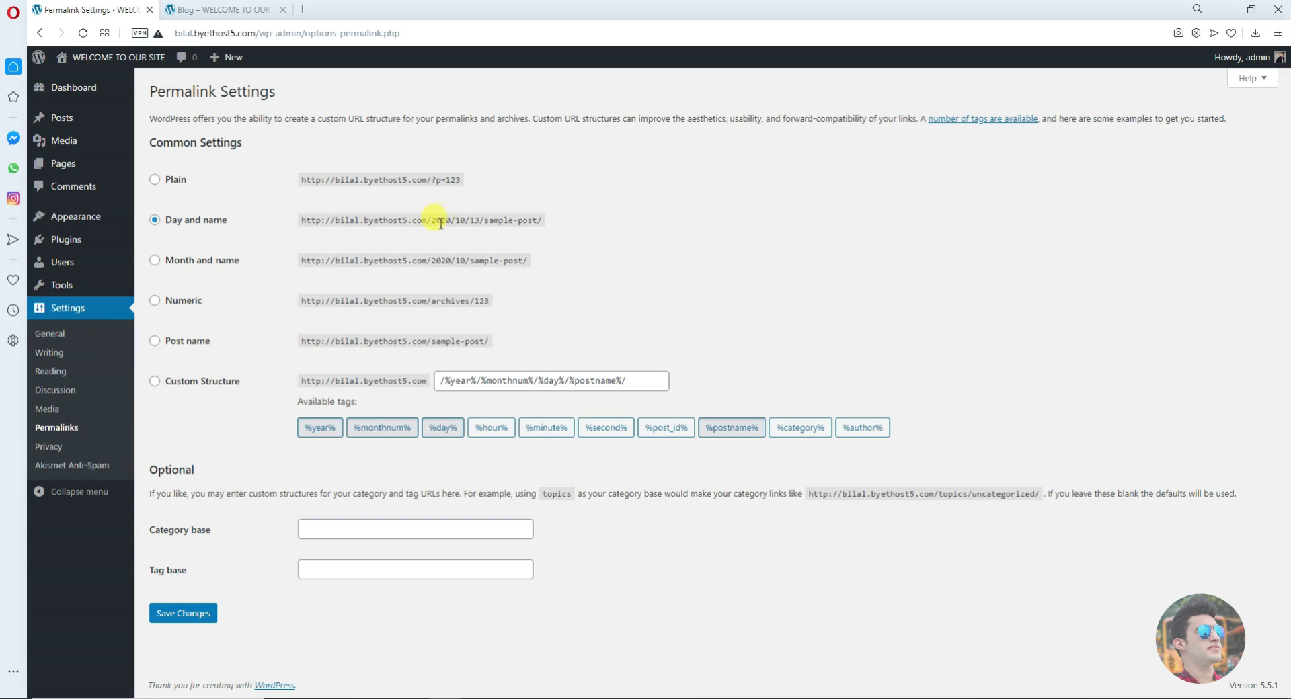
pyautogui.moveTo(302, 220); pyautogui.dragTo(579, 213)
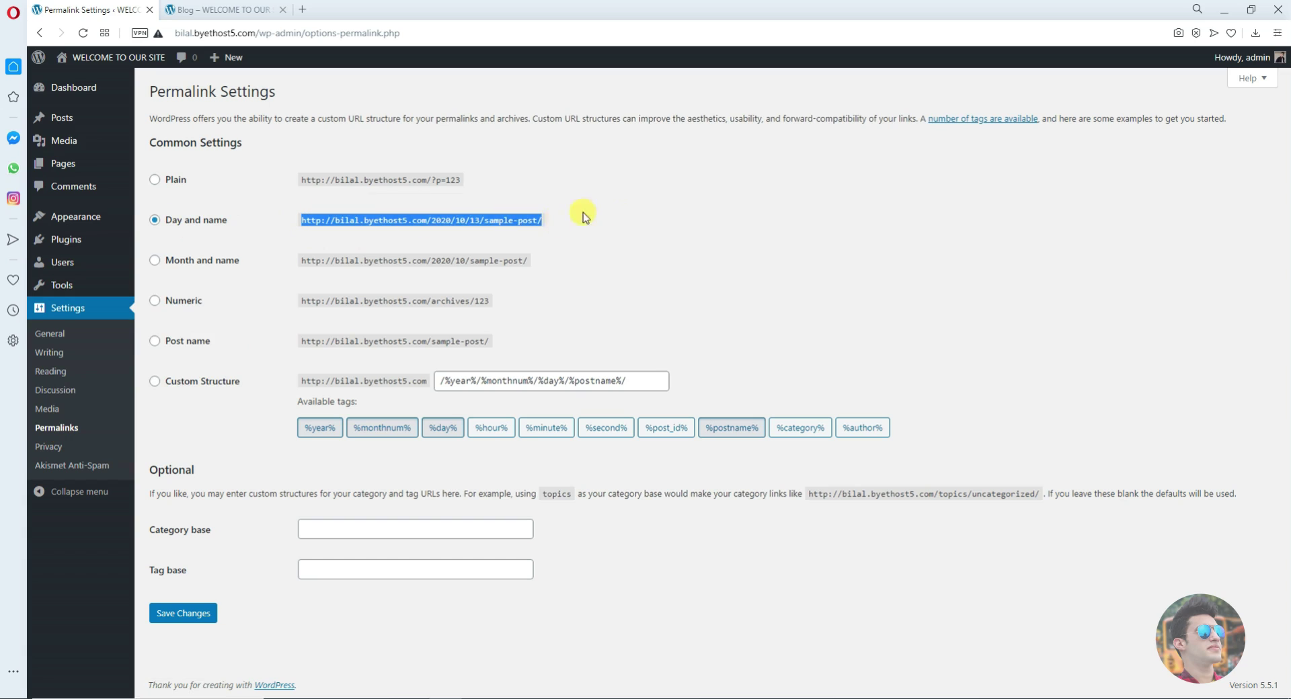
pyautogui.click(363, 236)
pyautogui.moveTo(485, 221); pyautogui.dragTo(531, 263)
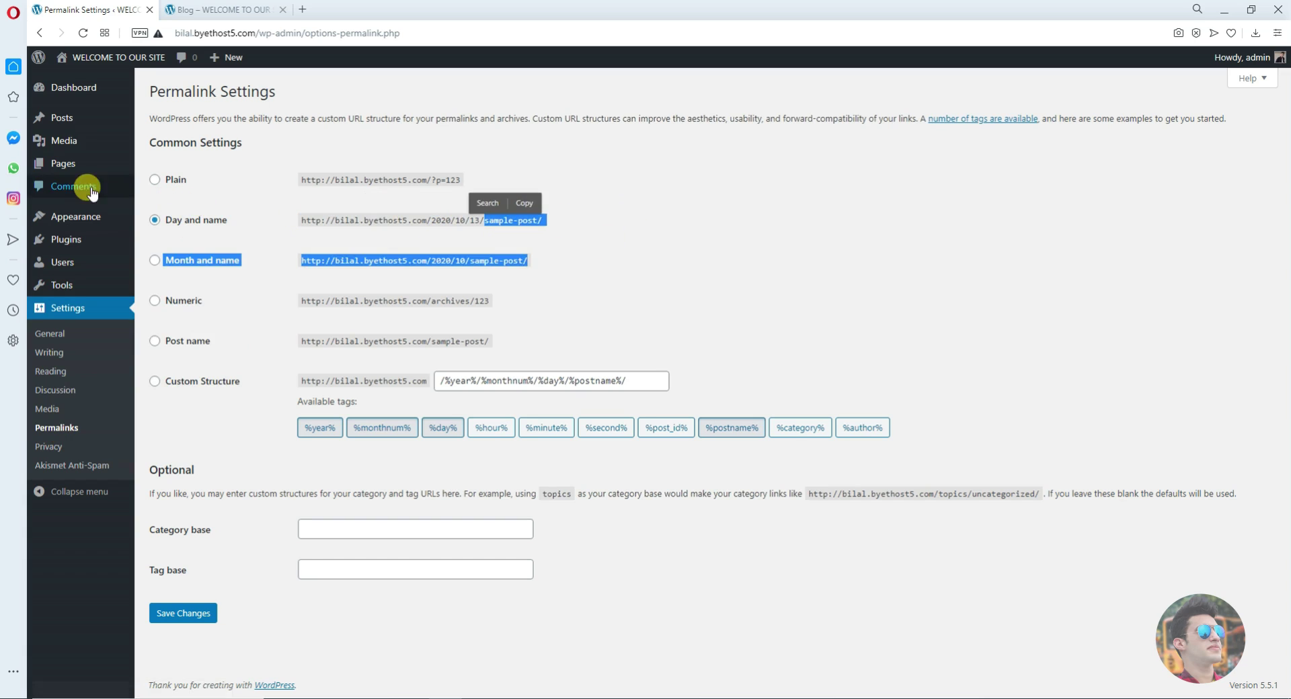
# - Set the permalink structure to Plain and save the Permalink settings
pyautogui.click(155, 179)
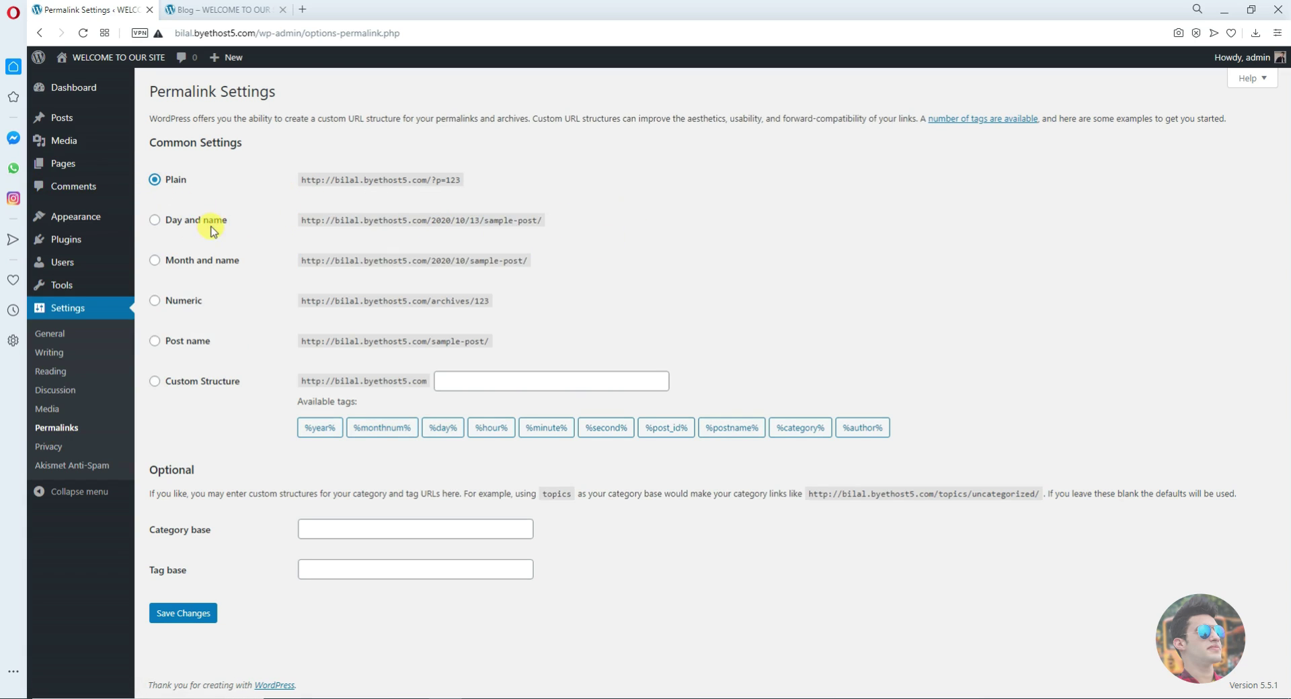
pyautogui.click(472, 380)
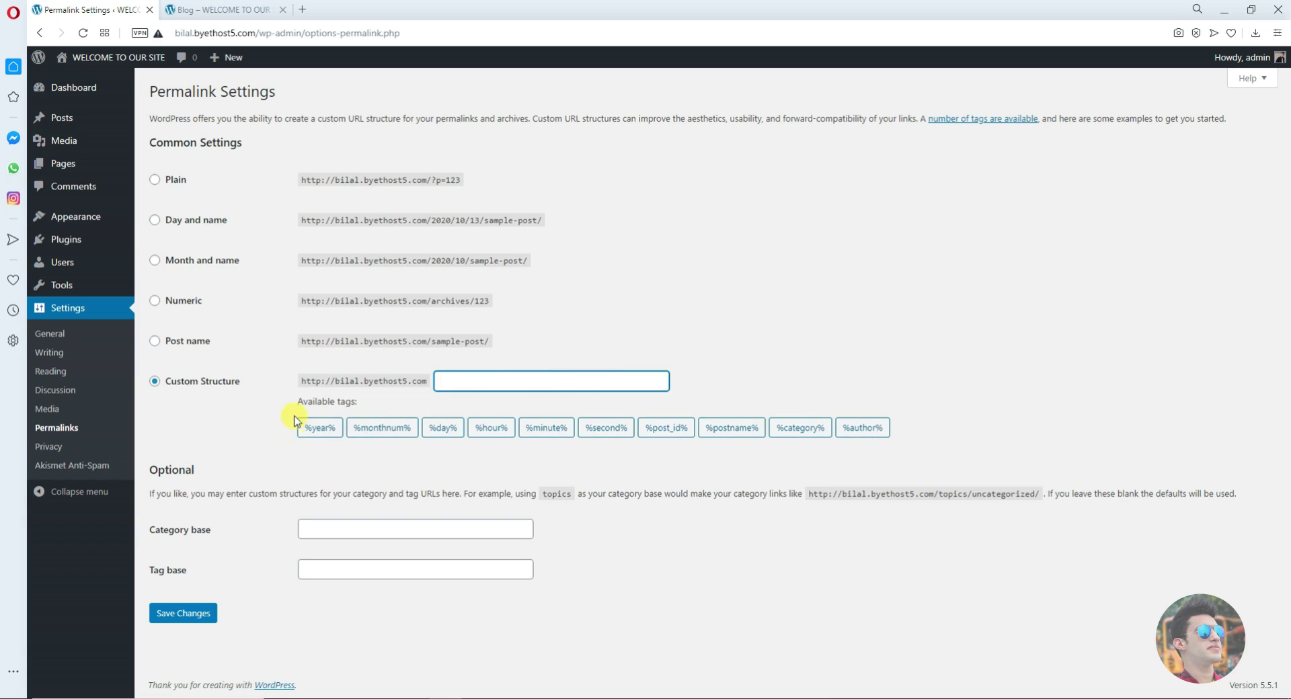
pyautogui.click(155, 180)
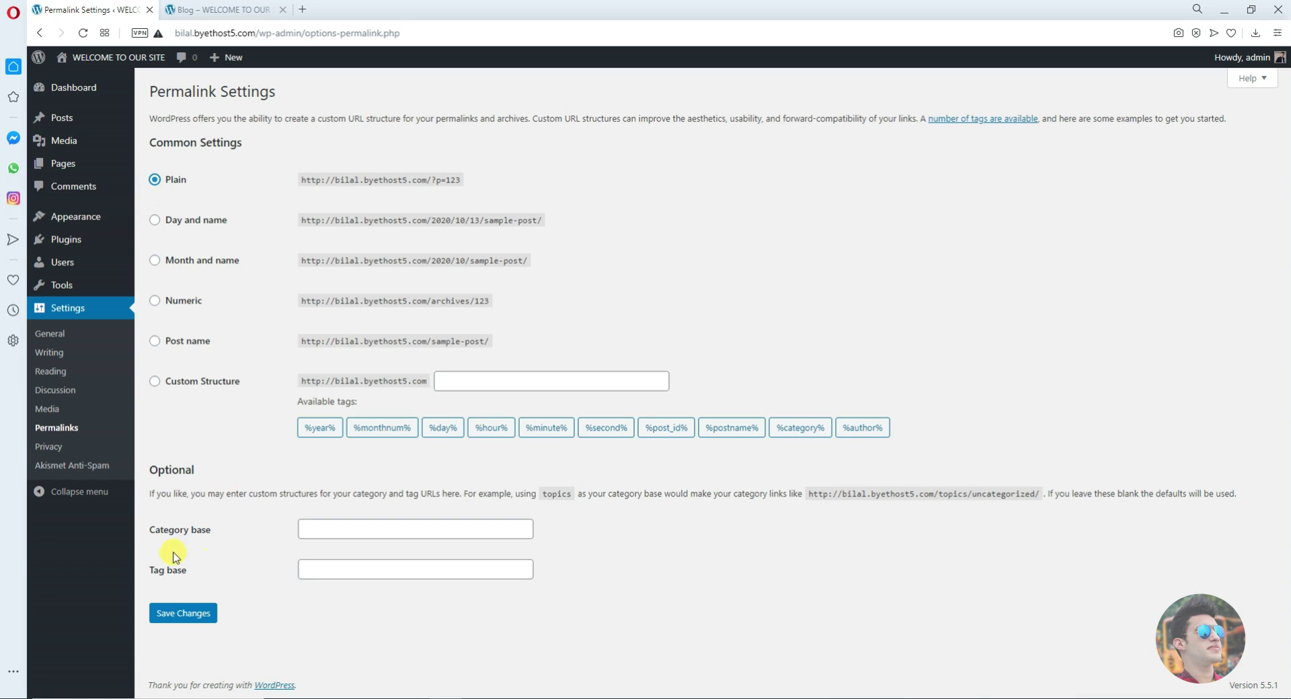
pyautogui.click(172, 616)
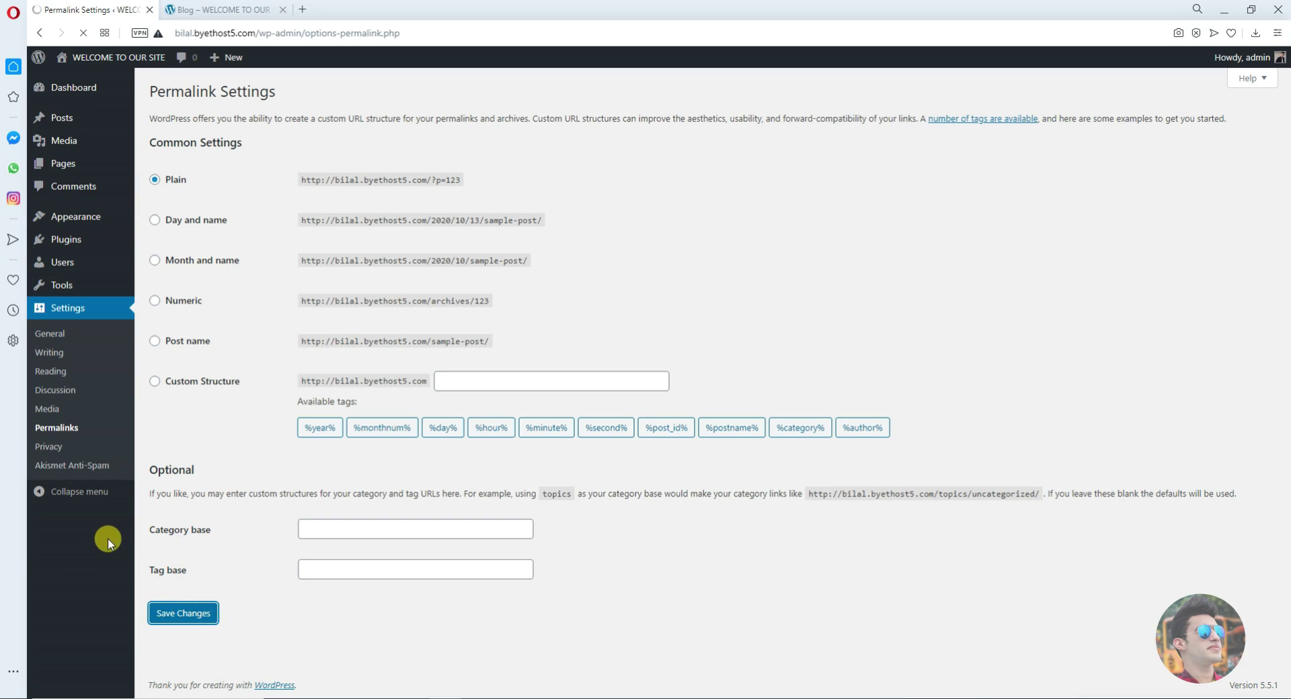
# - Open the Privacy settings to view the privacy policy page options, and open the Akismet Anti-Spam settings
pyautogui.click(49, 447)
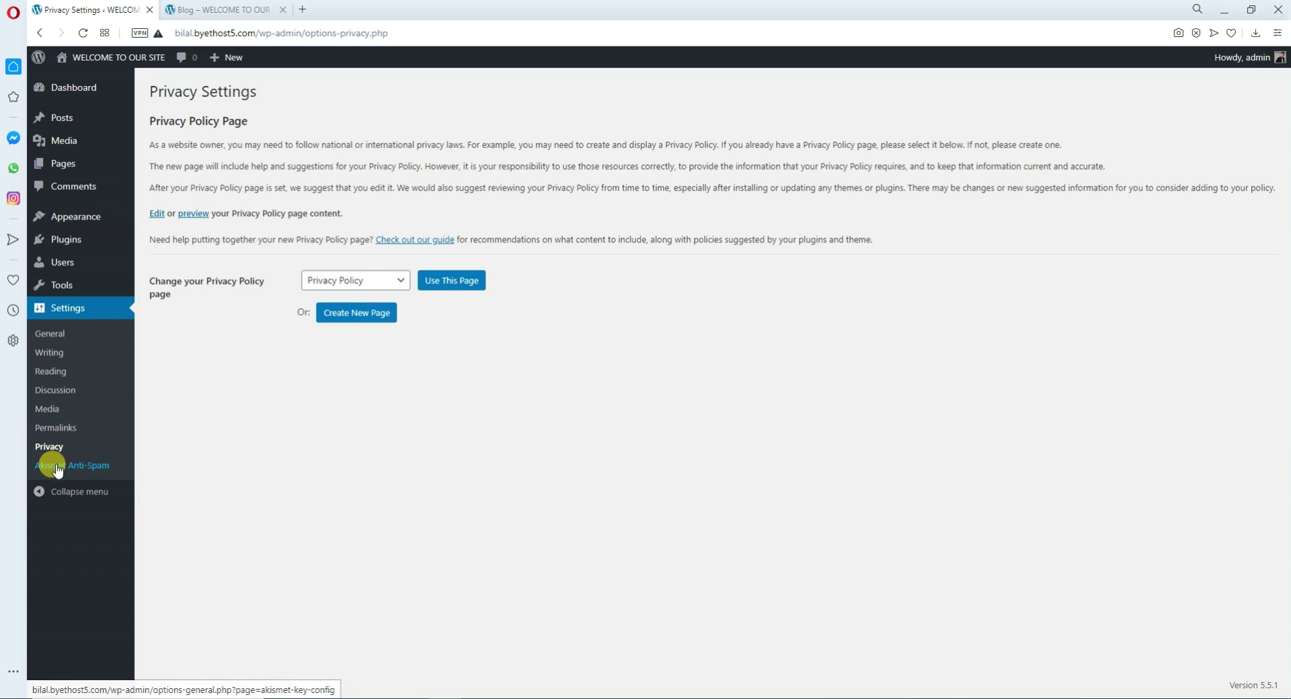
pyautogui.click(84, 471)
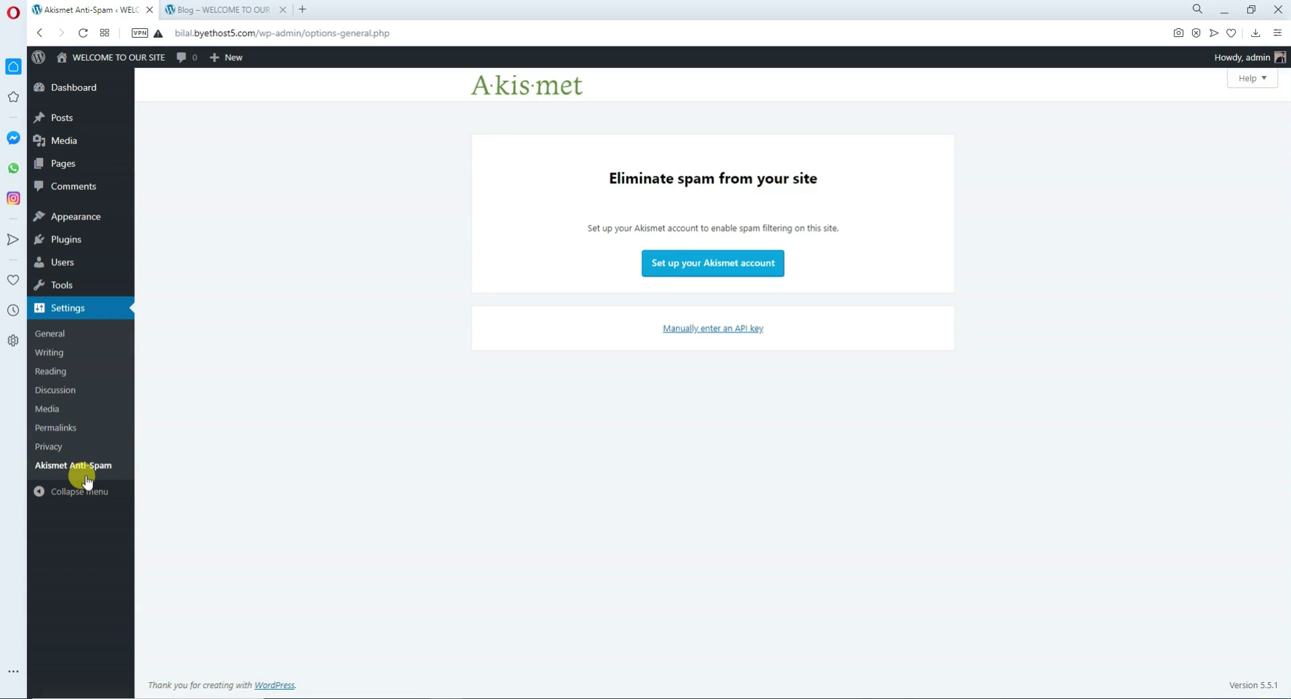